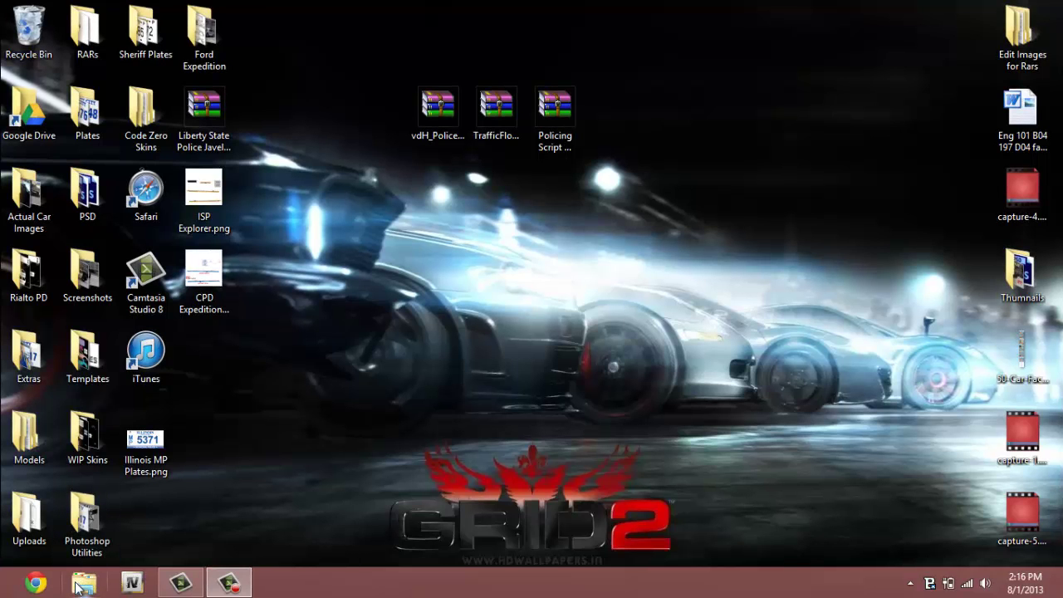
Open File Explorer and go into the Local Disk (C:) drive
{"action": "left_click", "coordinate": [81, 584]}
{"action": "scroll", "coordinate": [416, 411], "scroll_direction": "down", "scroll_amount": 2}
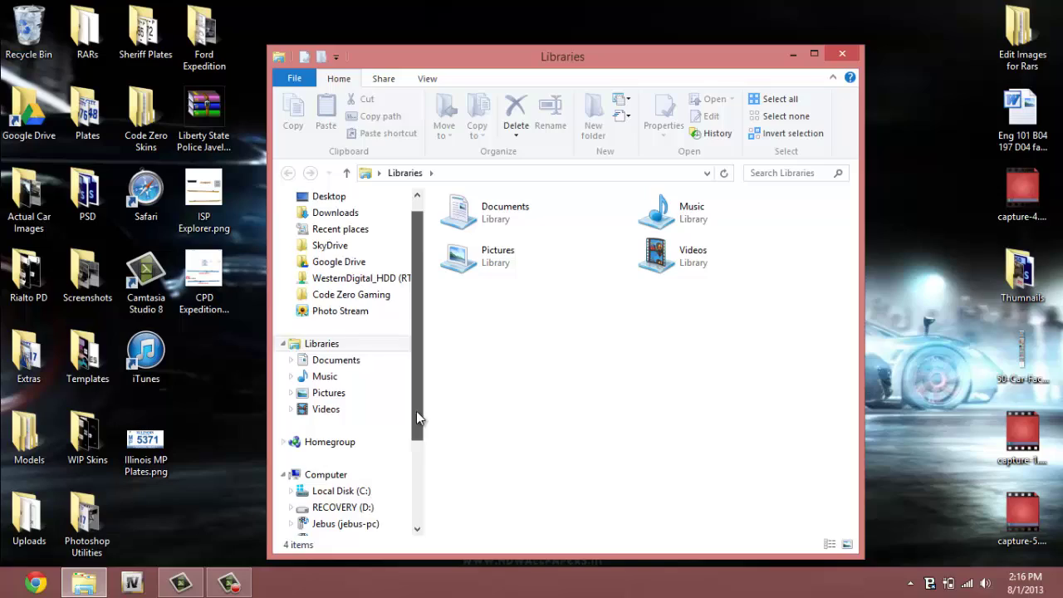
{"action": "scroll", "coordinate": [416, 411], "scroll_direction": "down", "scroll_amount": 1}
{"action": "left_click", "coordinate": [344, 442]}
{"action": "left_click", "coordinate": [341, 430]}
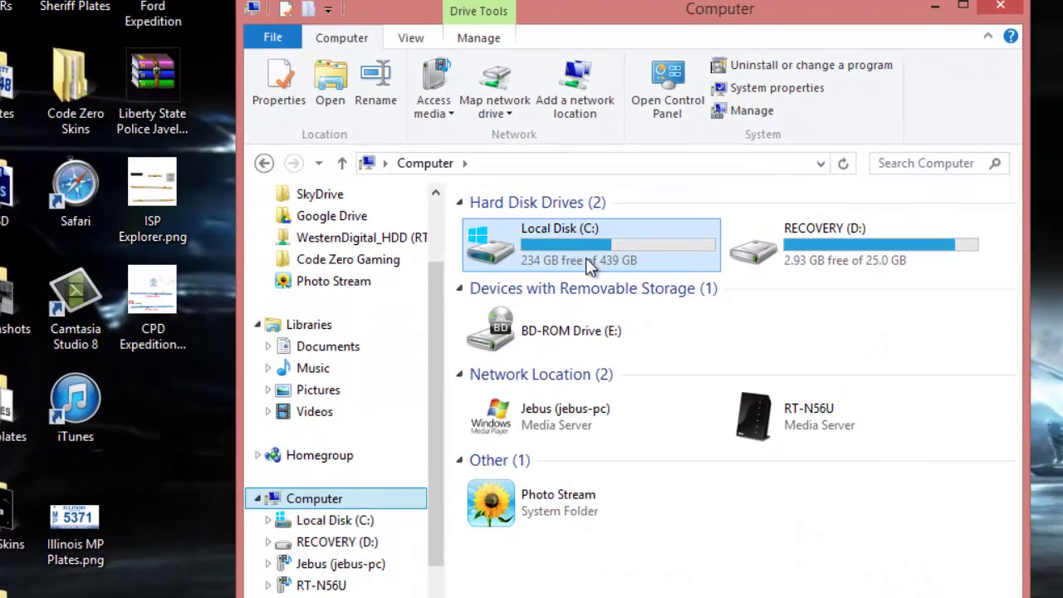
{"action": "double_click", "coordinate": [592, 269]}
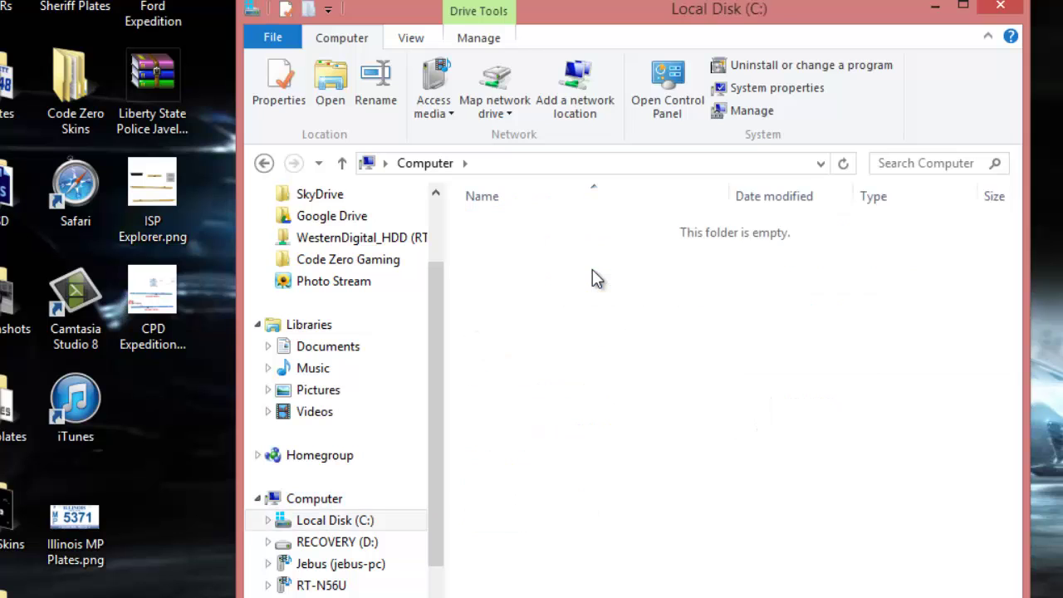
Browse through Program Files (x86), Steam, SteamApps, common, Grand Theft Auto IV and GTAIV to the scripts folder
{"action": "double_click", "coordinate": [547, 380]}
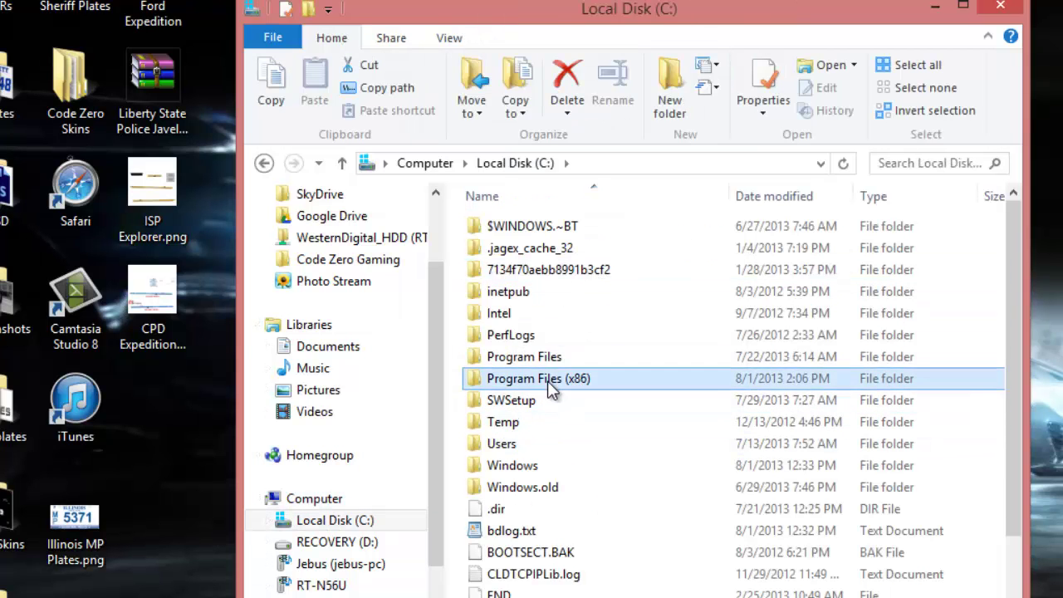
{"action": "scroll", "coordinate": [545, 390], "scroll_direction": "down", "scroll_amount": 9}
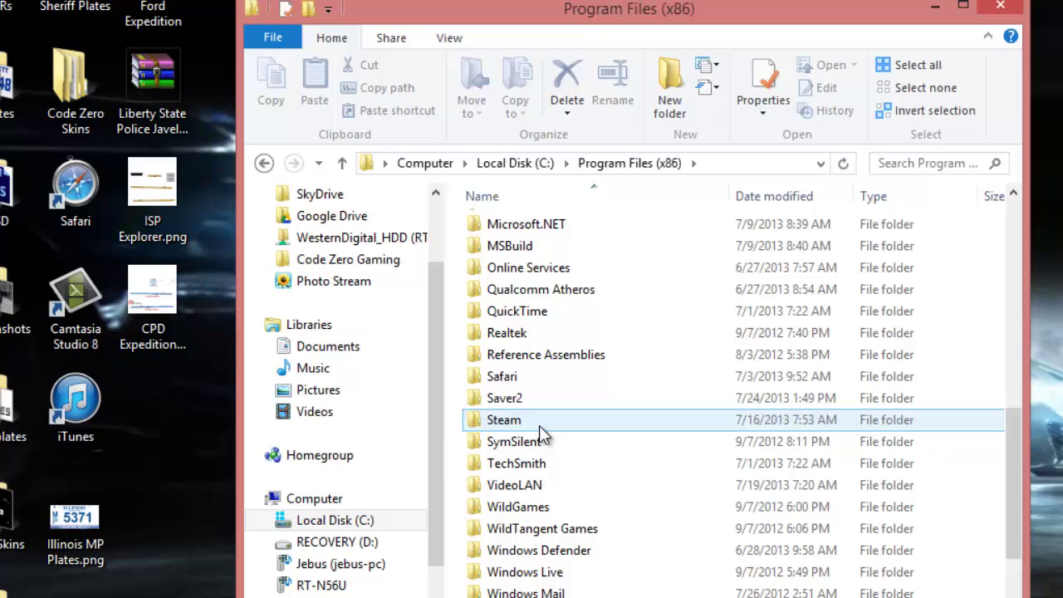
{"action": "double_click", "coordinate": [538, 420]}
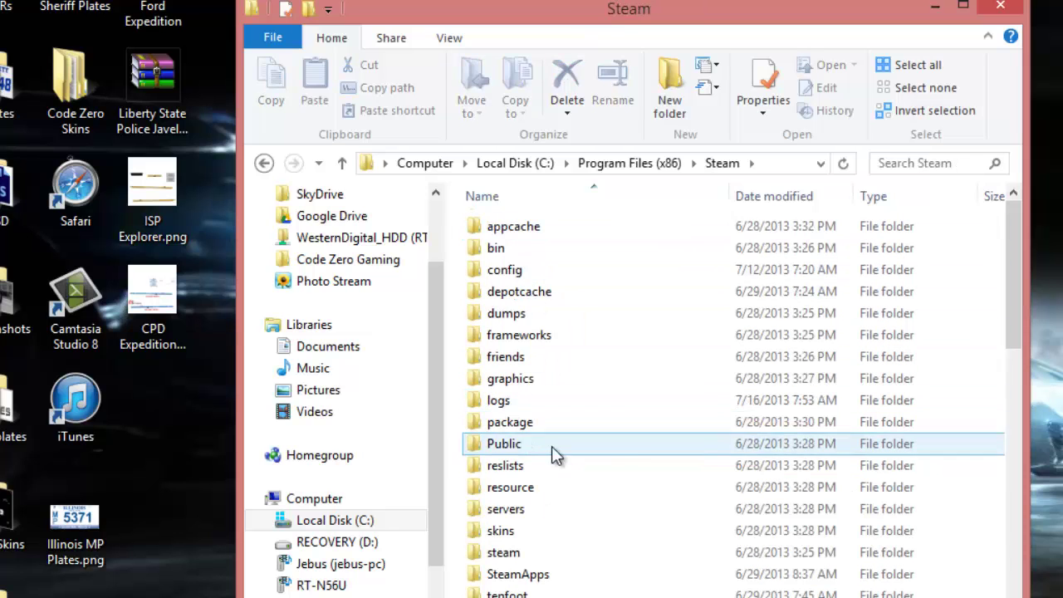
{"action": "scroll", "coordinate": [551, 449], "scroll_direction": "down", "scroll_amount": 4}
{"action": "double_click", "coordinate": [515, 332]}
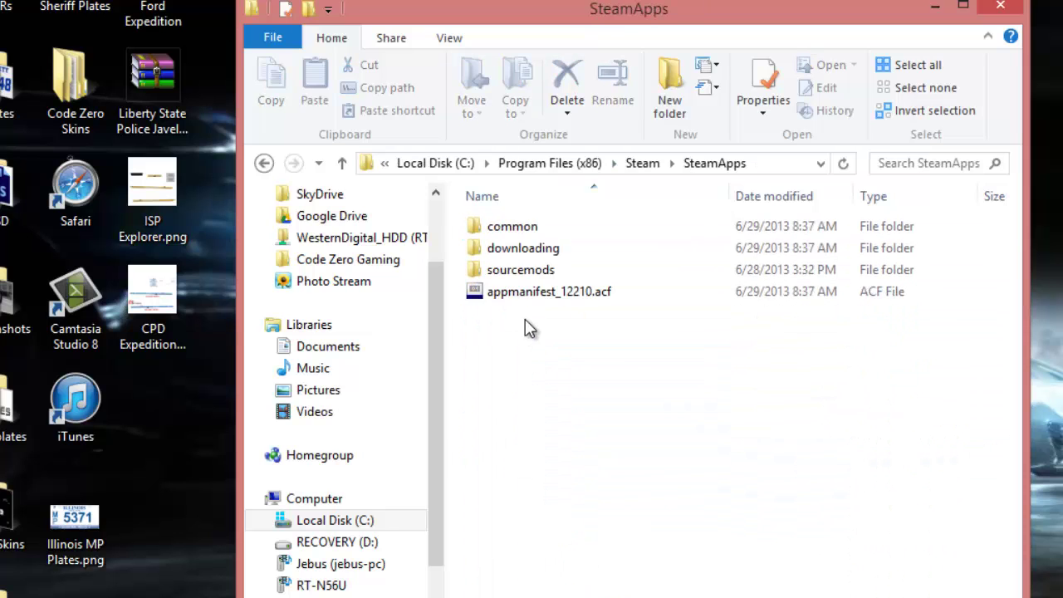
{"action": "double_click", "coordinate": [512, 226]}
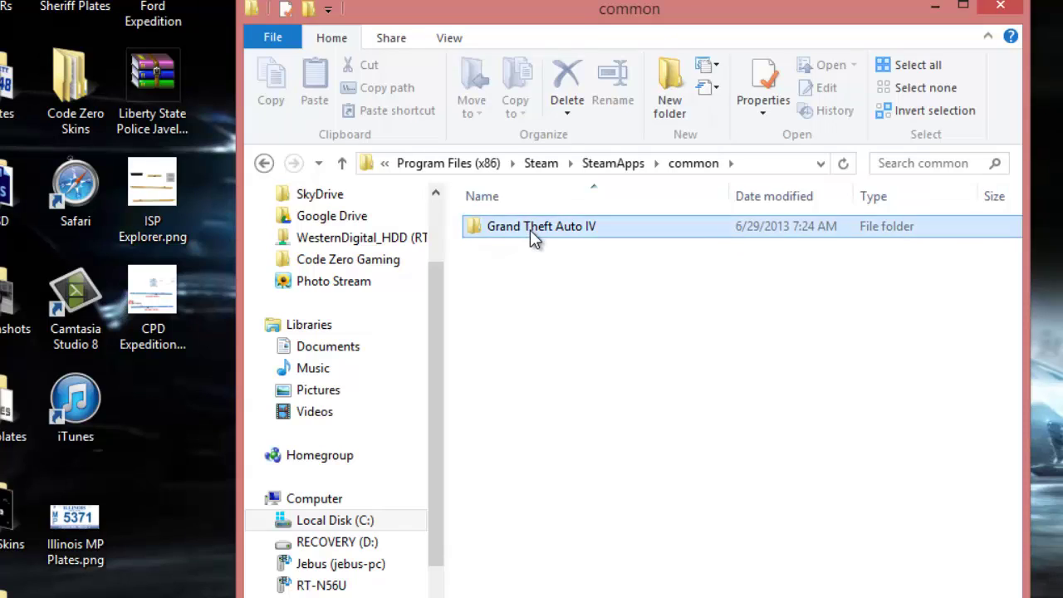
{"action": "double_click", "coordinate": [532, 232]}
{"action": "double_click", "coordinate": [531, 235]}
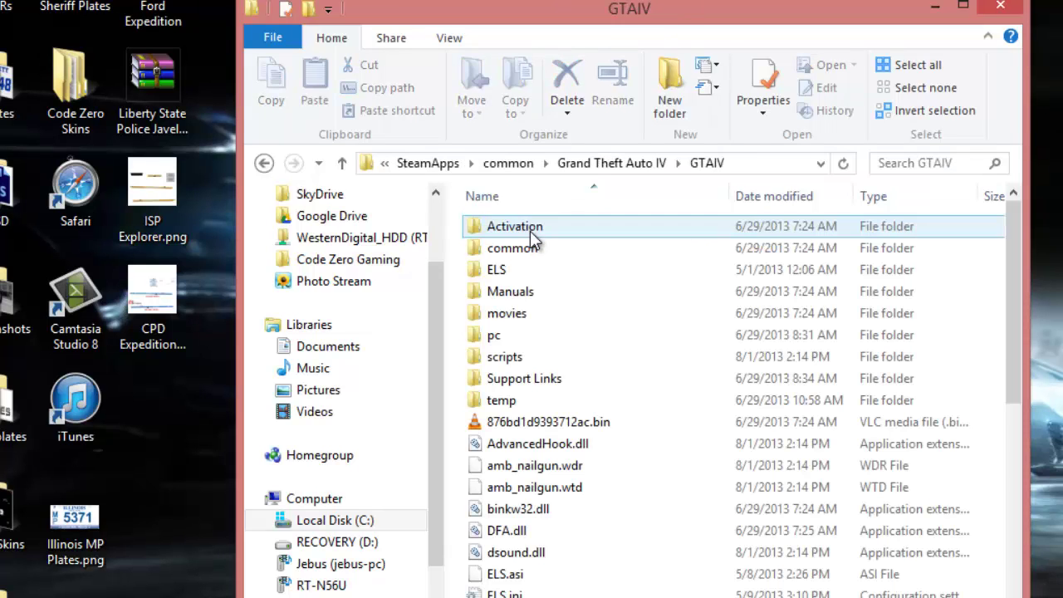
{"action": "left_click", "coordinate": [516, 357]}
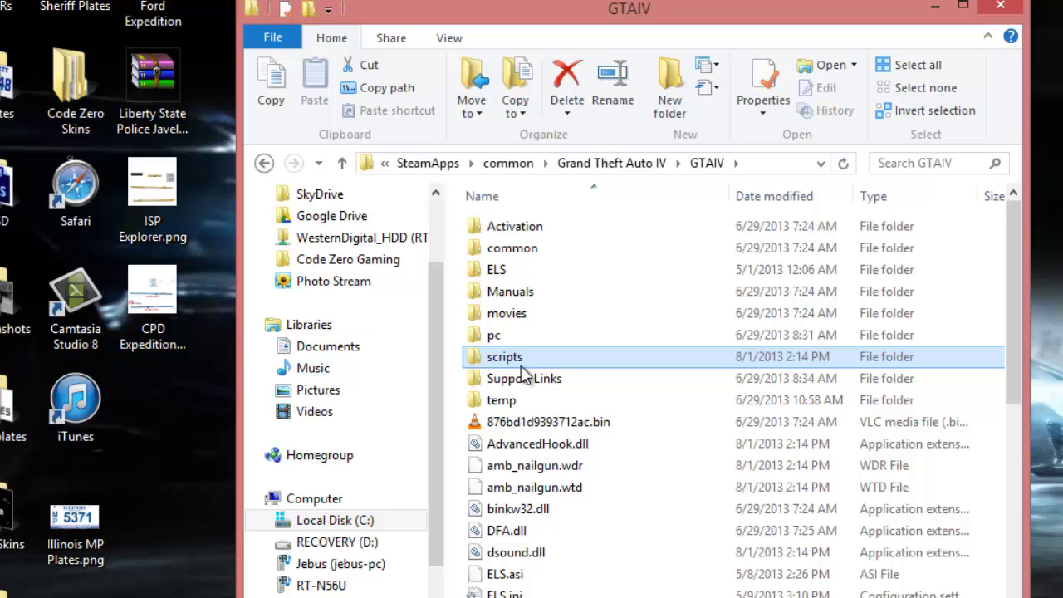
{"action": "mouse_move", "coordinate": [504, 368]}
Open the scripts folder, select FirstResponse.ini and FirstResponse.net.dll to check them, then shift the window left
{"action": "double_click", "coordinate": [518, 363]}
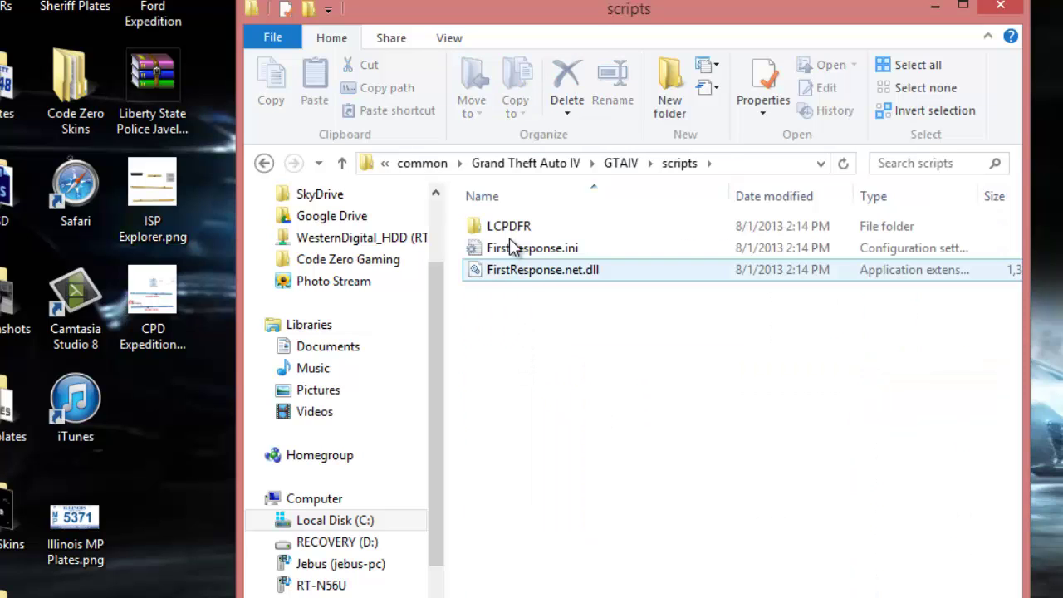
{"action": "mouse_move", "coordinate": [548, 278]}
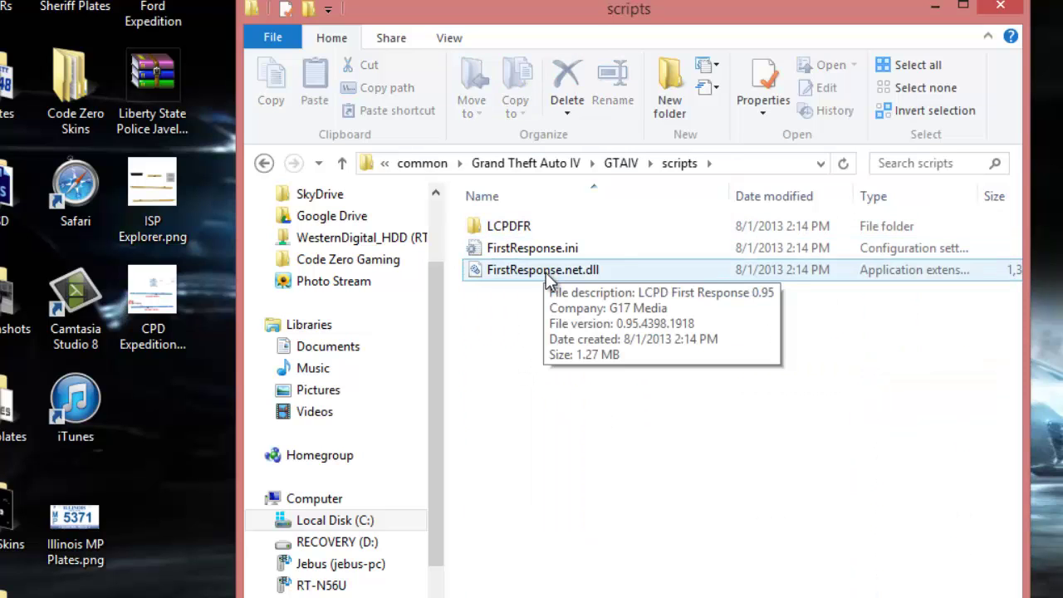
{"action": "left_click", "coordinate": [541, 226]}
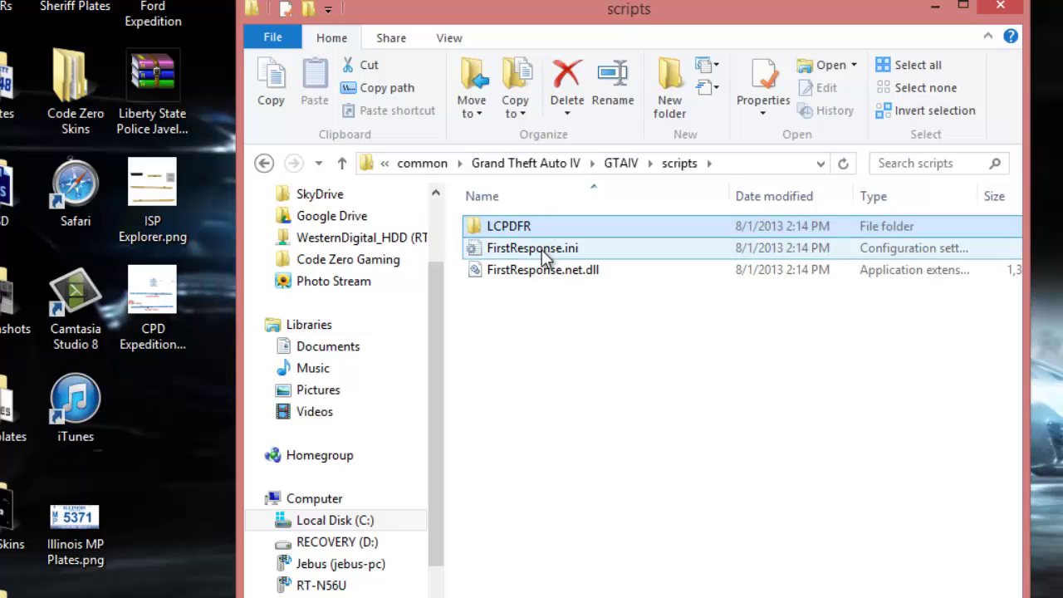
{"action": "left_click", "coordinate": [543, 251]}
{"action": "left_click_drag", "start_coordinate": [554, 296], "coordinate": [634, 267]}
{"action": "left_click", "coordinate": [713, 337]}
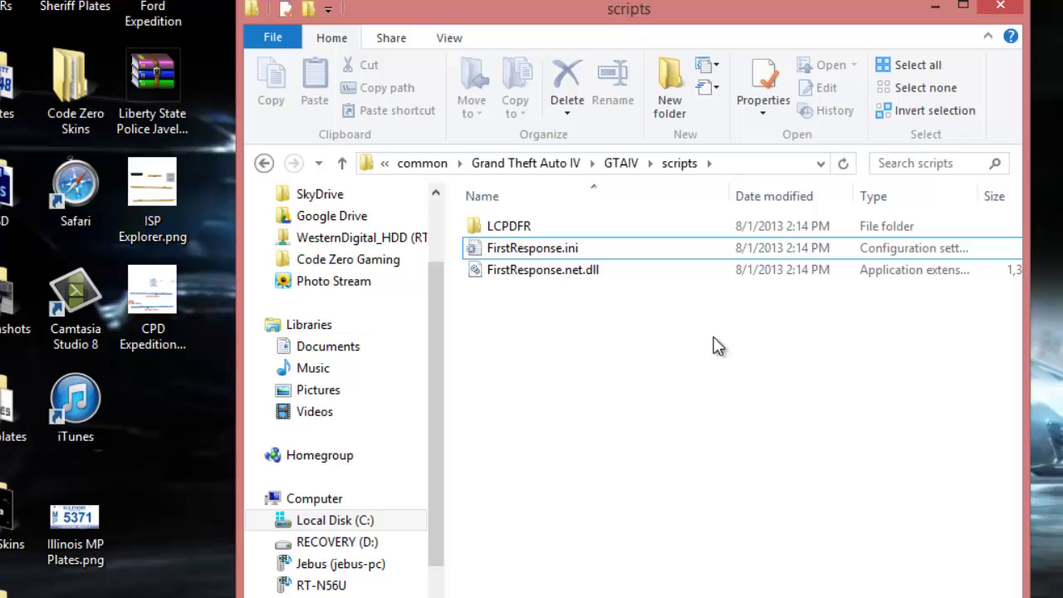
{"action": "left_click_drag", "start_coordinate": [906, 18], "coordinate": [815, 44]}
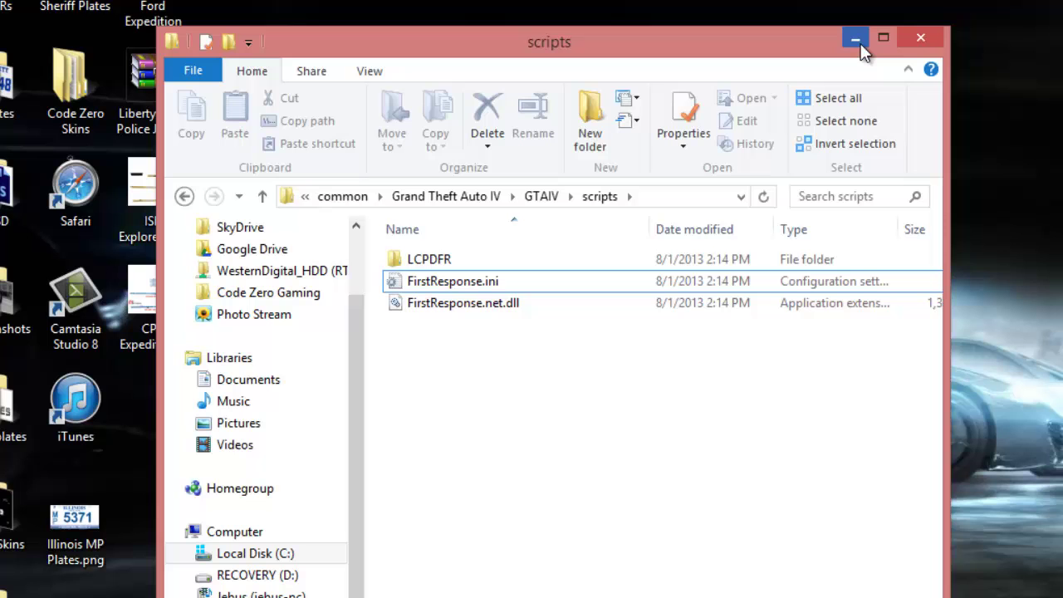
Minimize the folder window and check the full names of the PoliceHelper, TrafficFlowV5R2 and Policing Script archives
{"action": "left_click", "coordinate": [860, 44]}
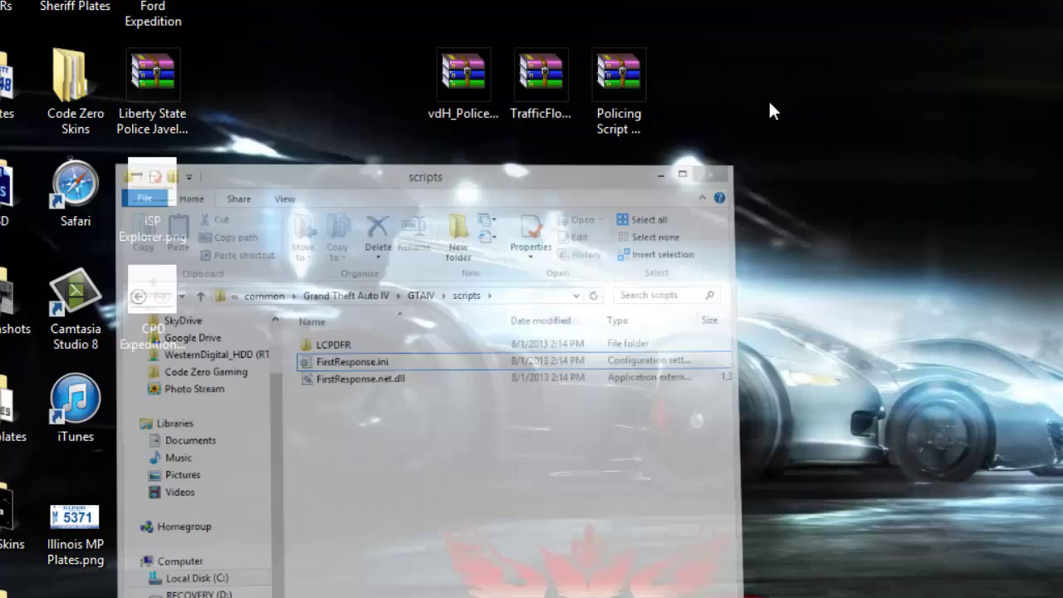
{"action": "left_click", "coordinate": [455, 100]}
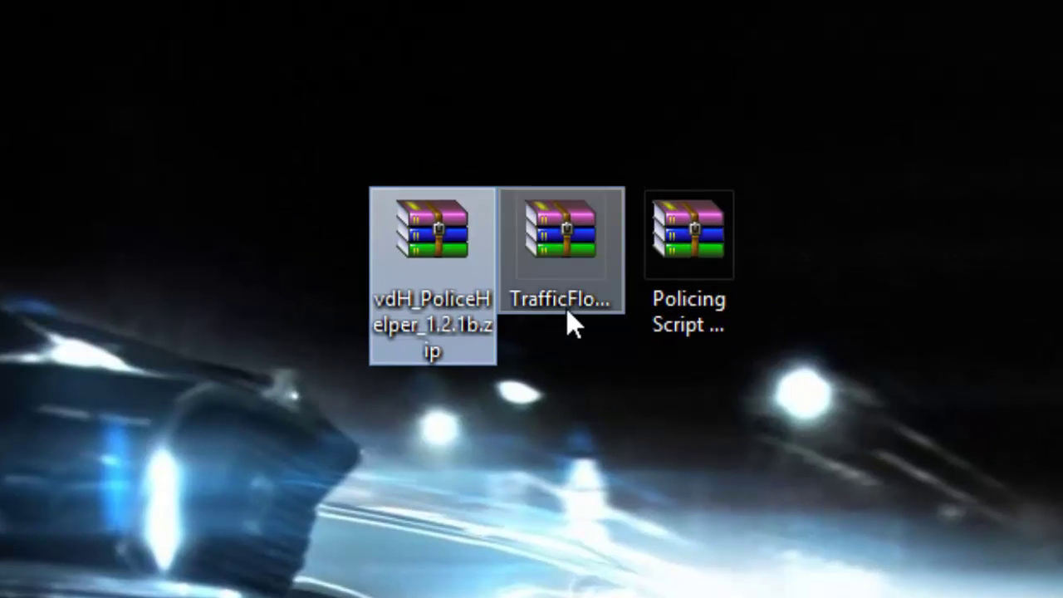
{"action": "left_click", "coordinate": [567, 311]}
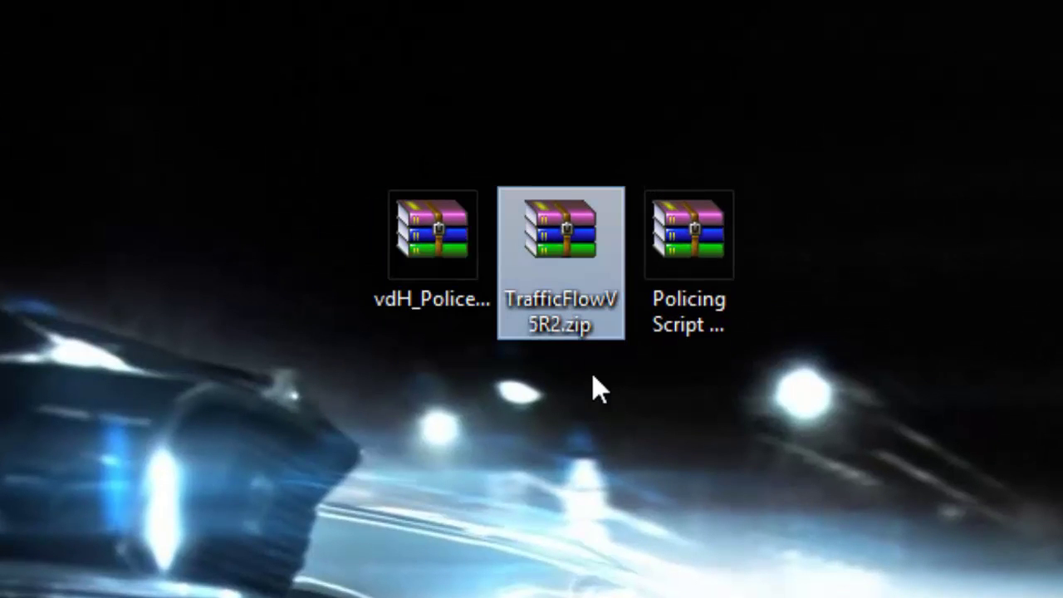
{"action": "left_click", "coordinate": [710, 339]}
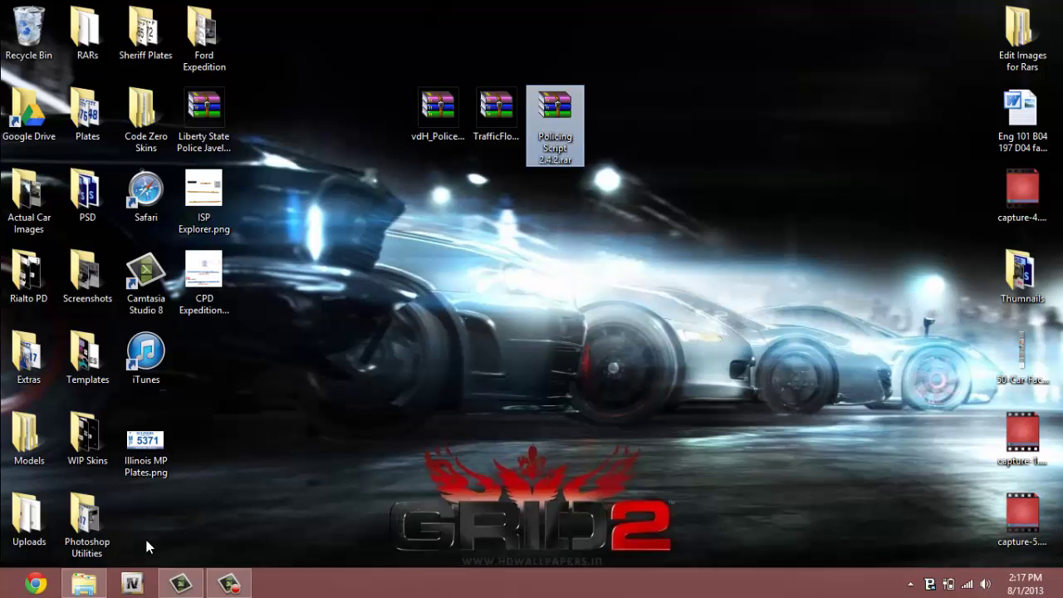
Open vdH_PoliceHelper_1.2.1b.zip, snap it to the right half, and select its .ini and .net.dll files
{"action": "double_click", "coordinate": [454, 130]}
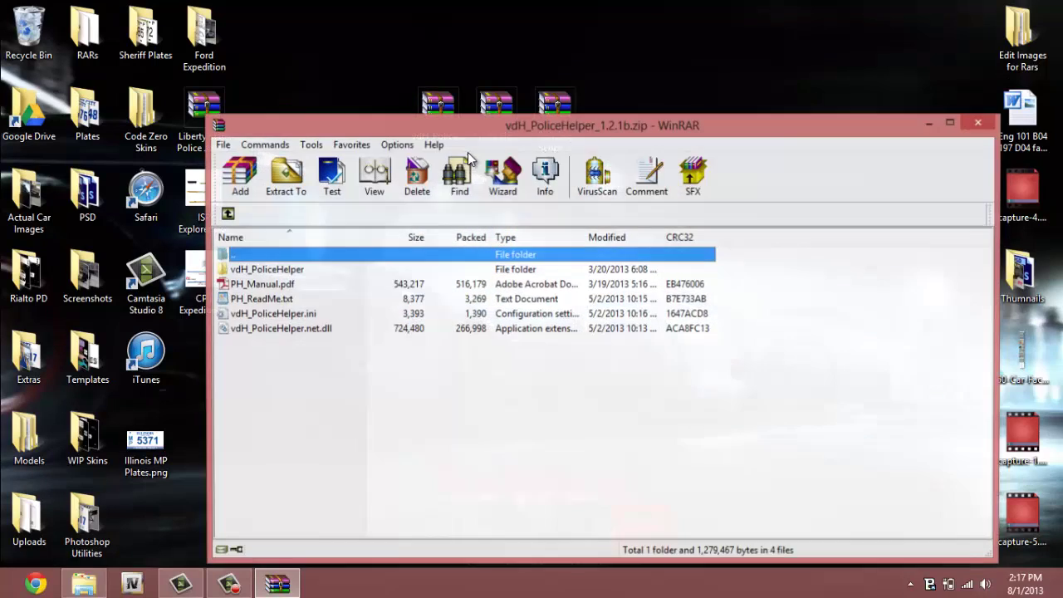
{"action": "key", "text": "super+Right"}
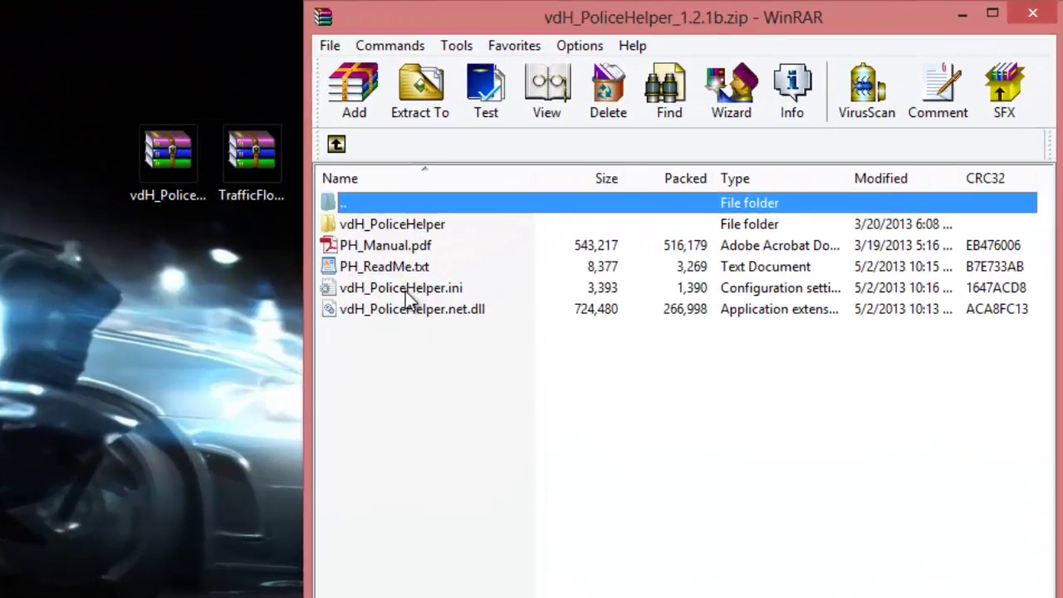
{"action": "left_click_drag", "start_coordinate": [575, 237], "coordinate": [598, 206]}
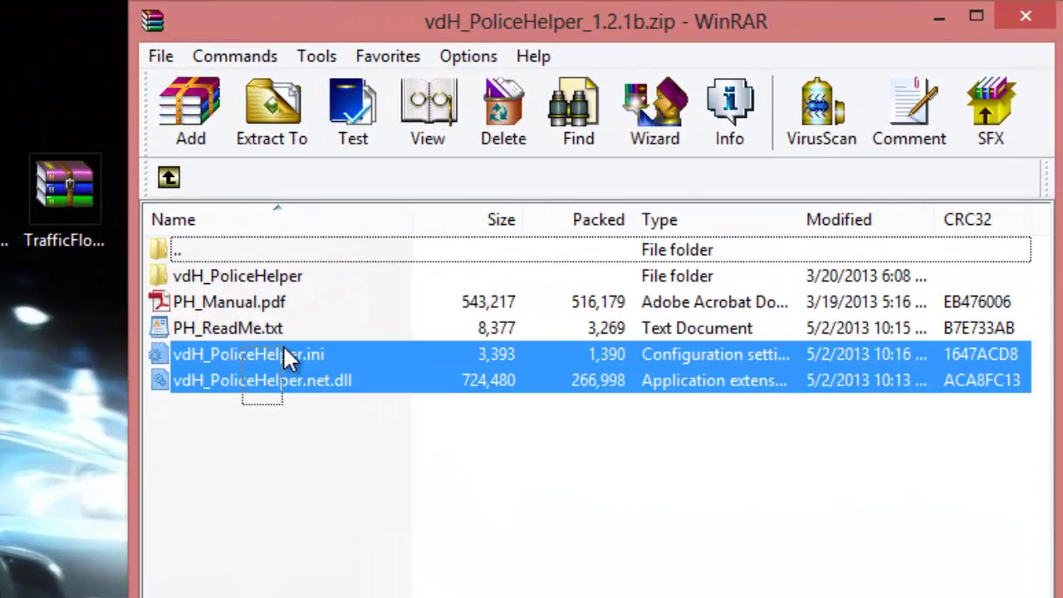
{"action": "left_click_drag", "start_coordinate": [288, 349], "coordinate": [288, 350]}
Read PH_ReadMe.txt in WordPad, close it, and return to the archive's top level
{"action": "double_click", "coordinate": [281, 328]}
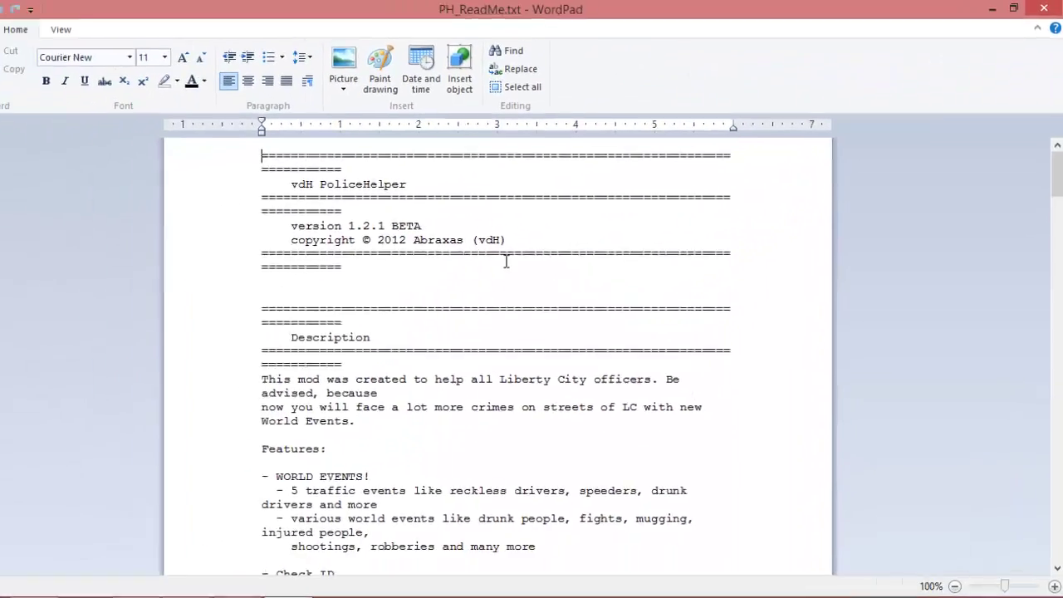
{"action": "scroll", "coordinate": [529, 362], "scroll_direction": "down", "scroll_amount": 6}
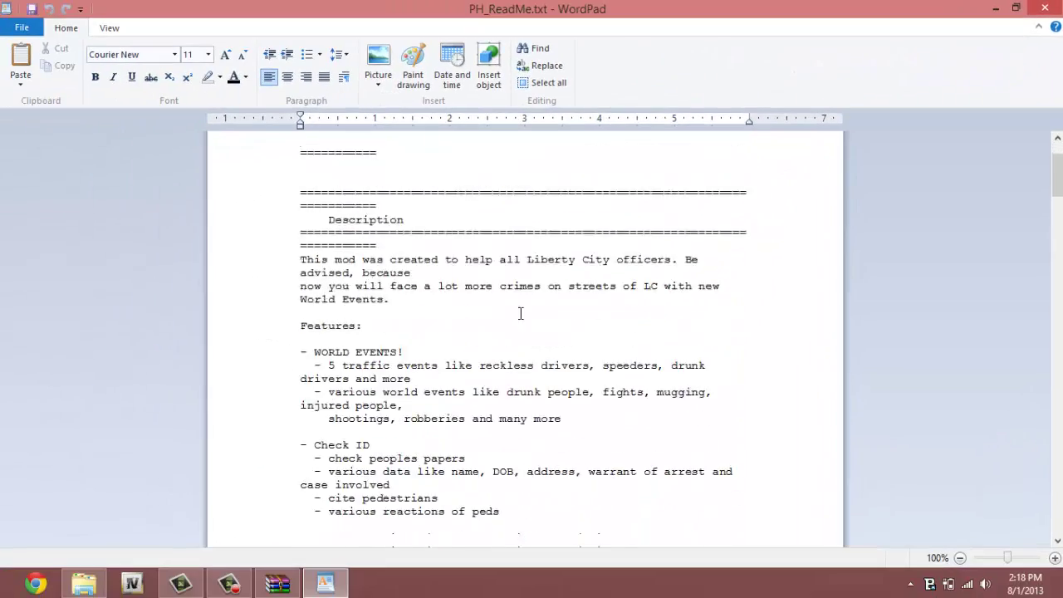
{"action": "scroll", "coordinate": [529, 363], "scroll_direction": "down", "scroll_amount": 20}
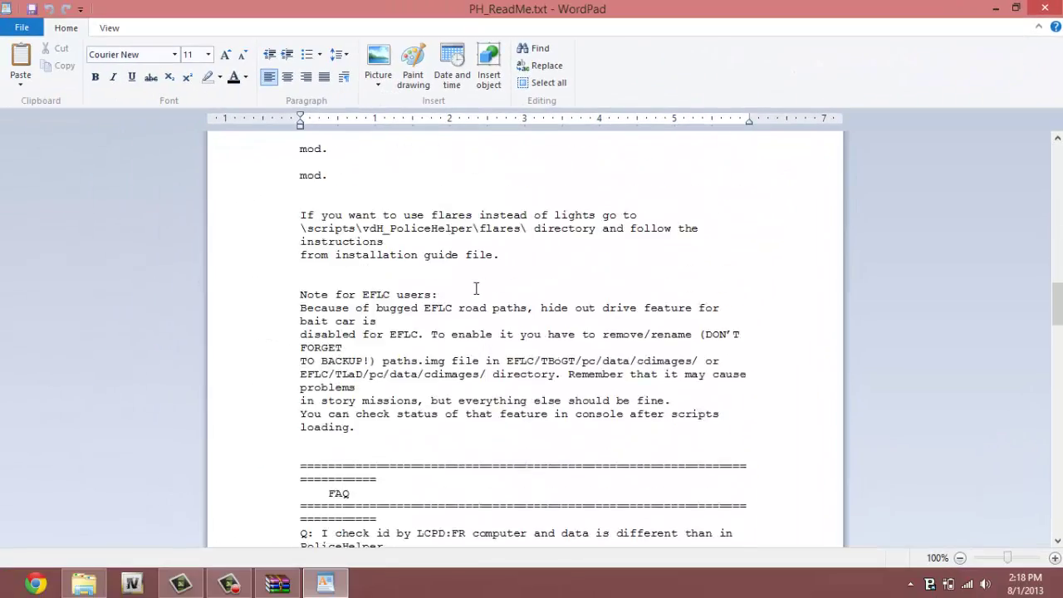
{"action": "scroll", "coordinate": [474, 290], "scroll_direction": "up", "scroll_amount": 8}
{"action": "scroll", "coordinate": [476, 296], "scroll_direction": "up", "scroll_amount": 5}
{"action": "scroll", "coordinate": [476, 300], "scroll_direction": "down", "scroll_amount": 8}
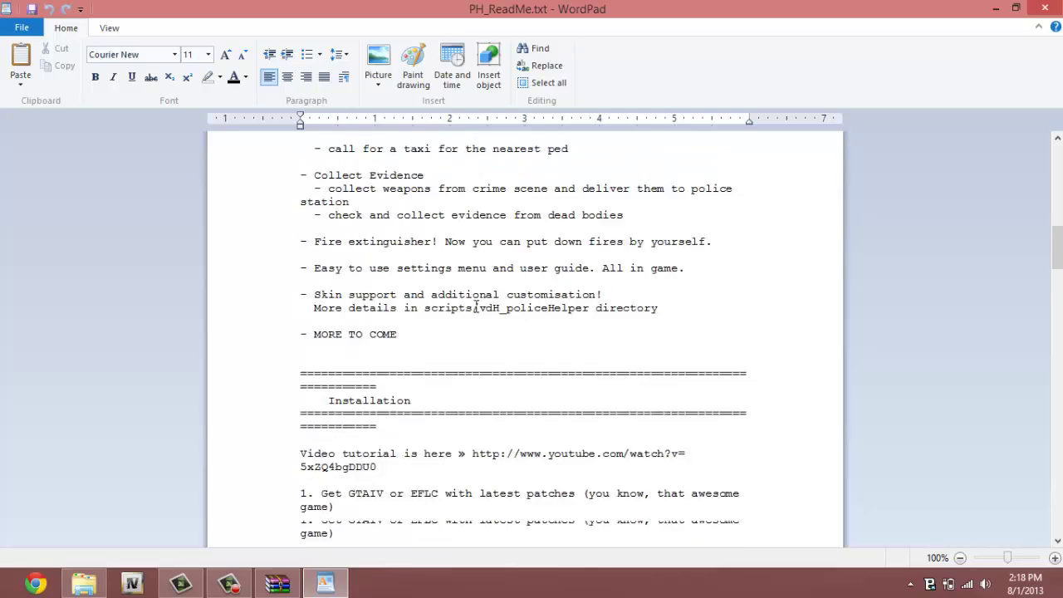
{"action": "scroll", "coordinate": [476, 304], "scroll_direction": "down", "scroll_amount": 20}
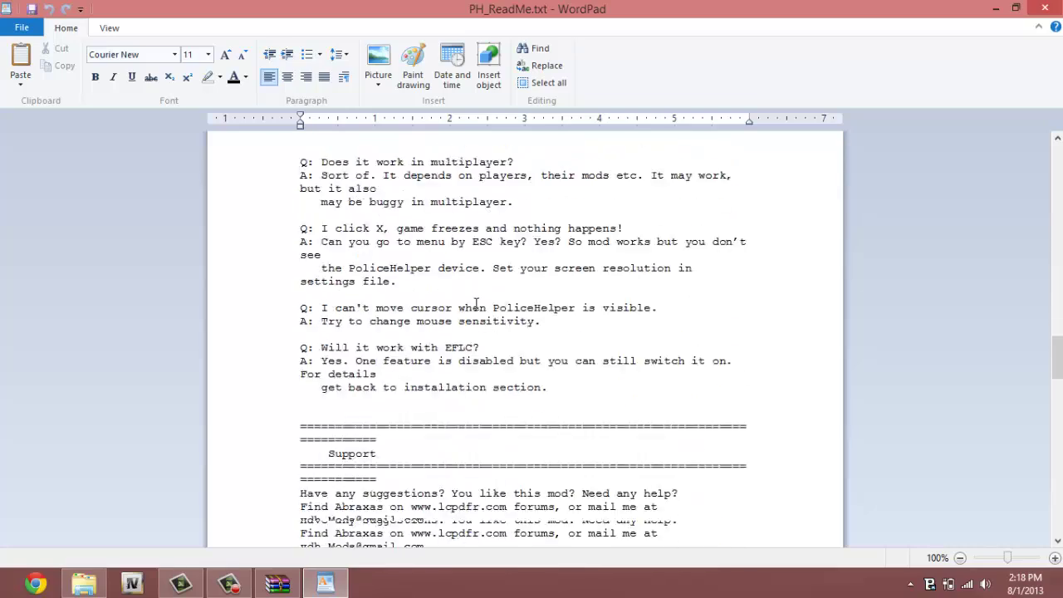
{"action": "scroll", "coordinate": [475, 302], "scroll_direction": "down", "scroll_amount": 5}
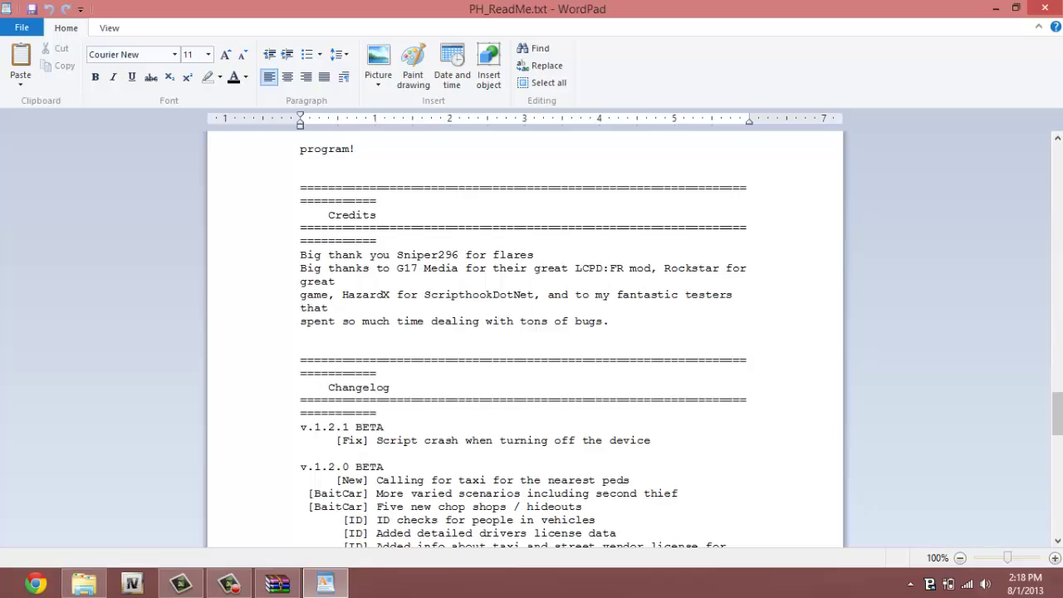
{"action": "left_click_drag", "start_coordinate": [1056, 390], "coordinate": [1051, 203]}
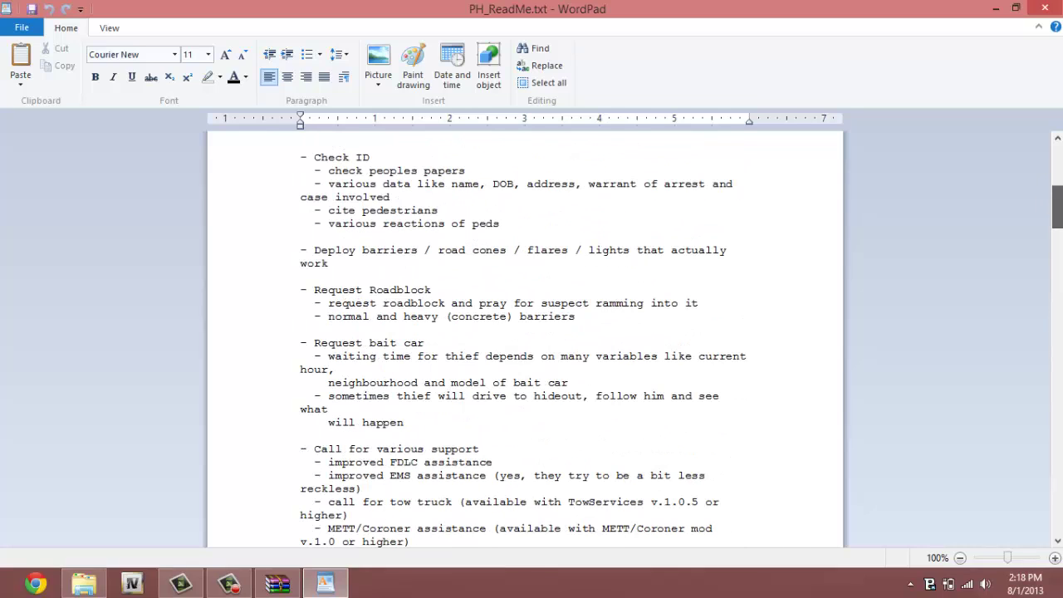
{"action": "left_click", "coordinate": [1045, 8]}
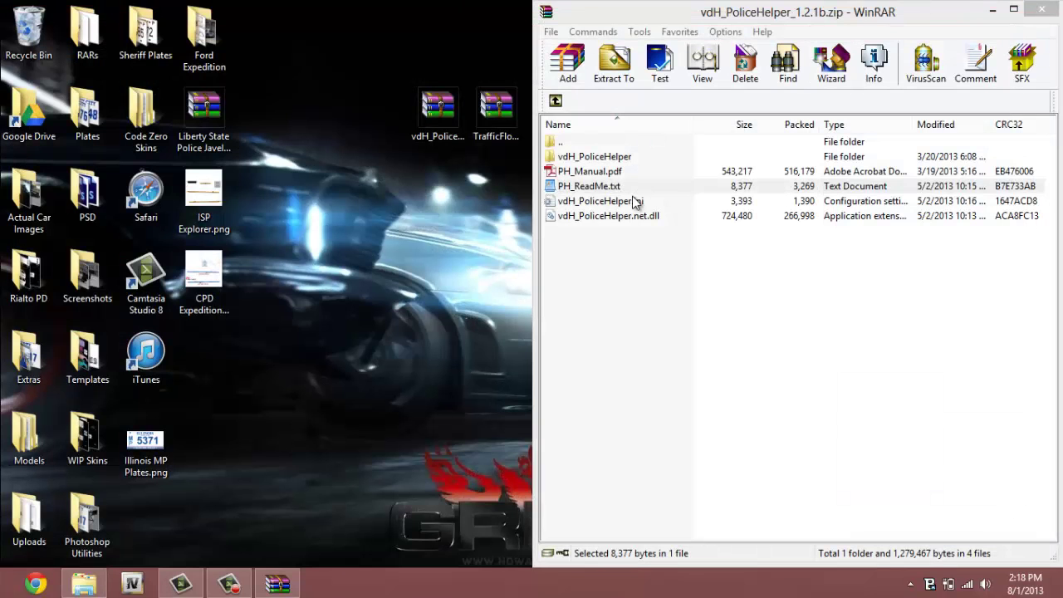
{"action": "double_click", "coordinate": [604, 156]}
{"action": "left_click", "coordinate": [555, 100]}
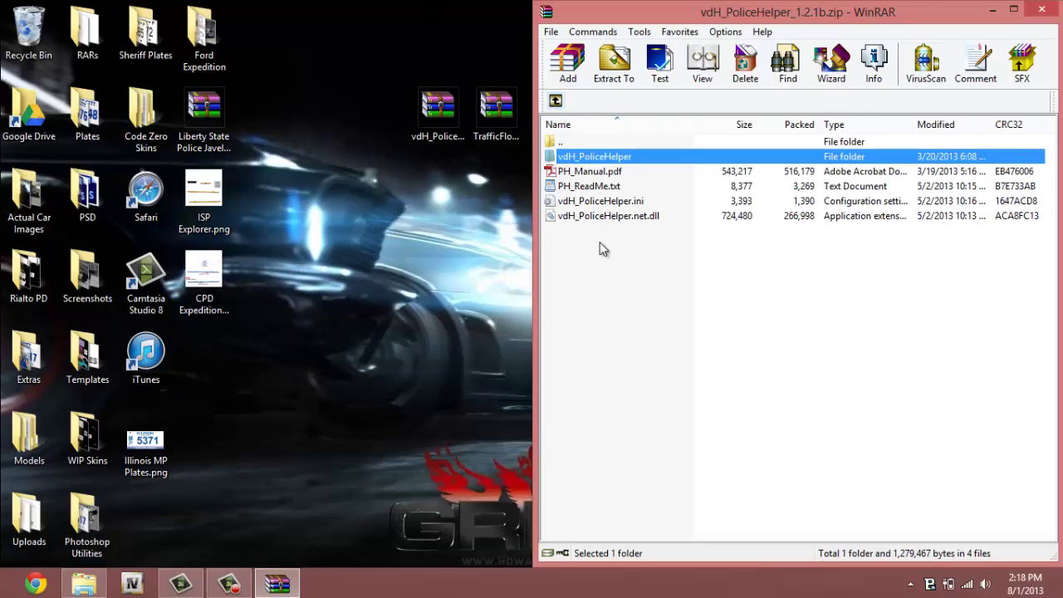
Dock the scripts folder left and drag vdH_PoliceHelper.ini and vdH_PoliceHelper.net.dll into it
{"action": "left_click", "coordinate": [600, 241]}
{"action": "left_click", "coordinate": [84, 583]}
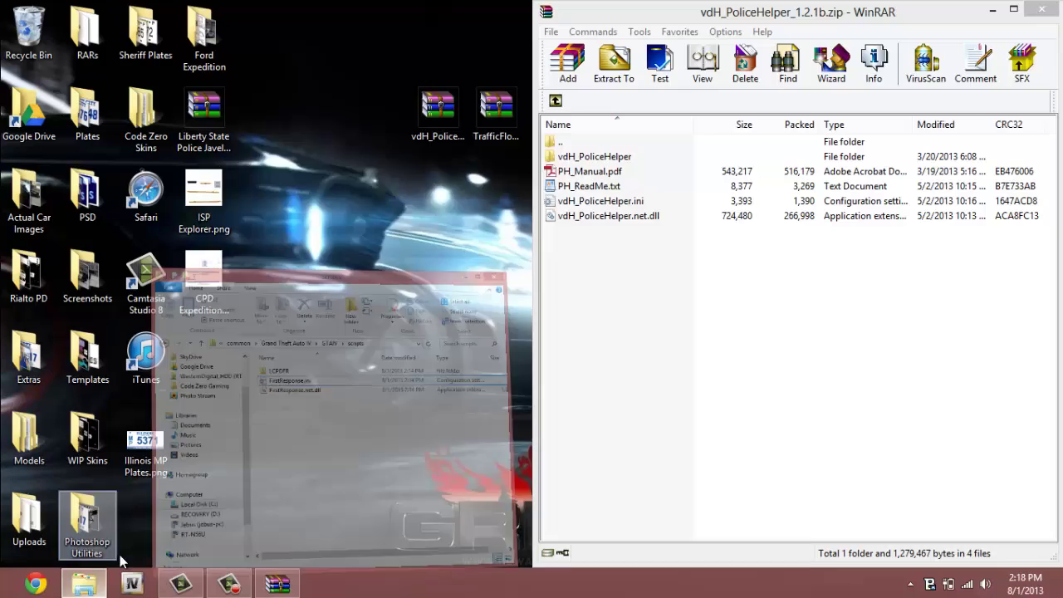
{"action": "left_click_drag", "start_coordinate": [490, 83], "coordinate": [2, 7]}
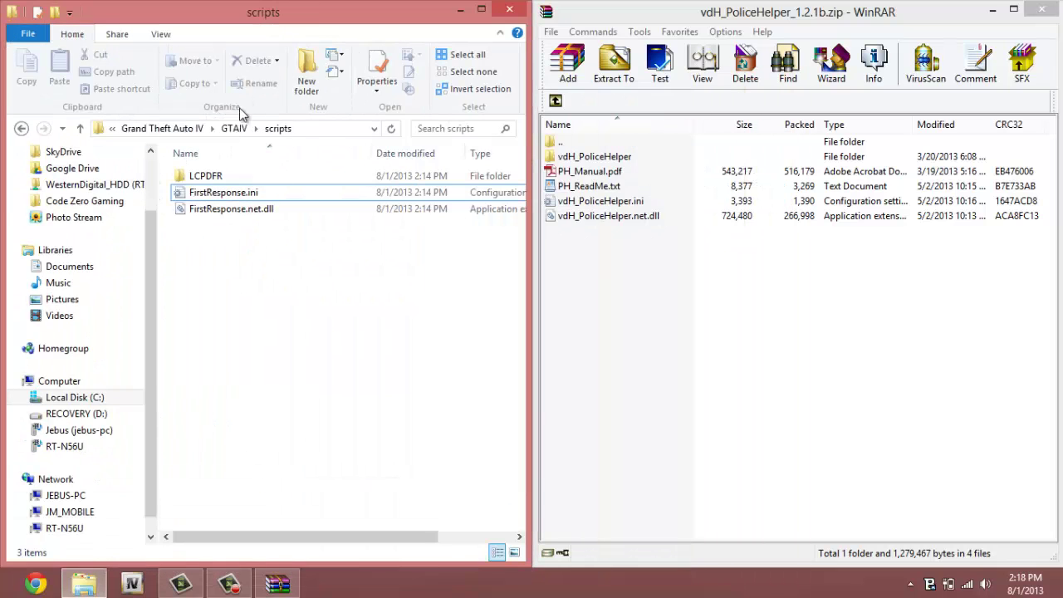
{"action": "left_click", "coordinate": [656, 308]}
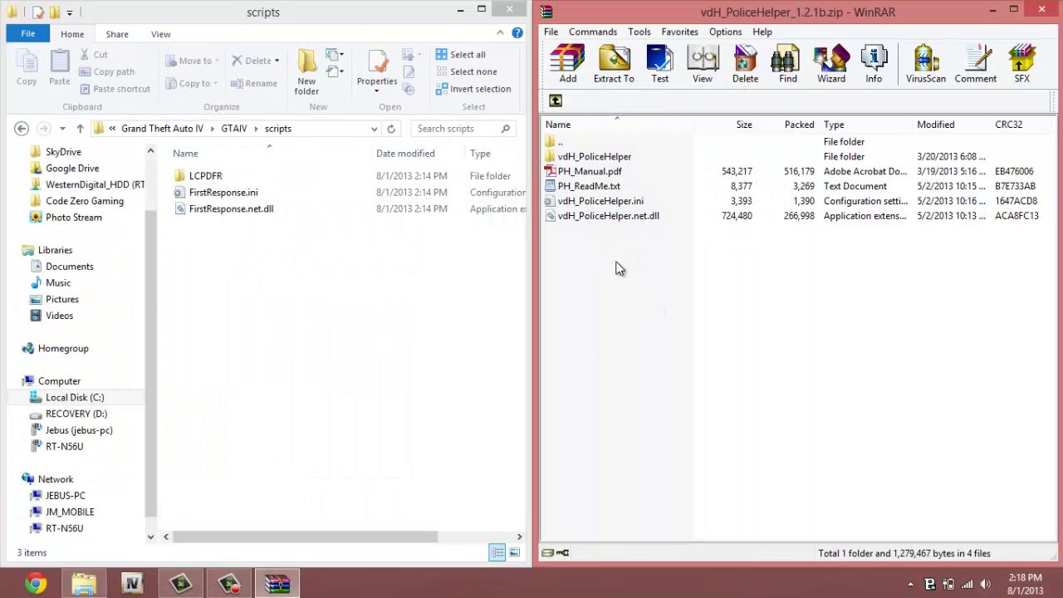
{"action": "left_click_drag", "start_coordinate": [618, 267], "coordinate": [280, 268]}
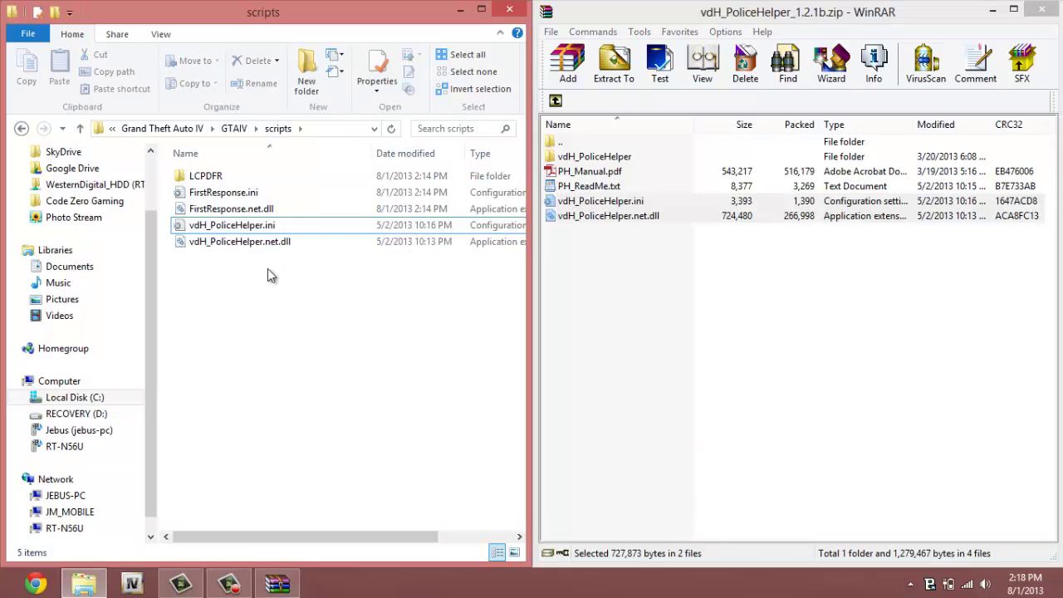
{"action": "left_click", "coordinate": [243, 231]}
Move the archive window aside, close the PoliceHelper archive, and reposition the Policing Script archive icon
{"action": "left_click", "coordinate": [577, 292]}
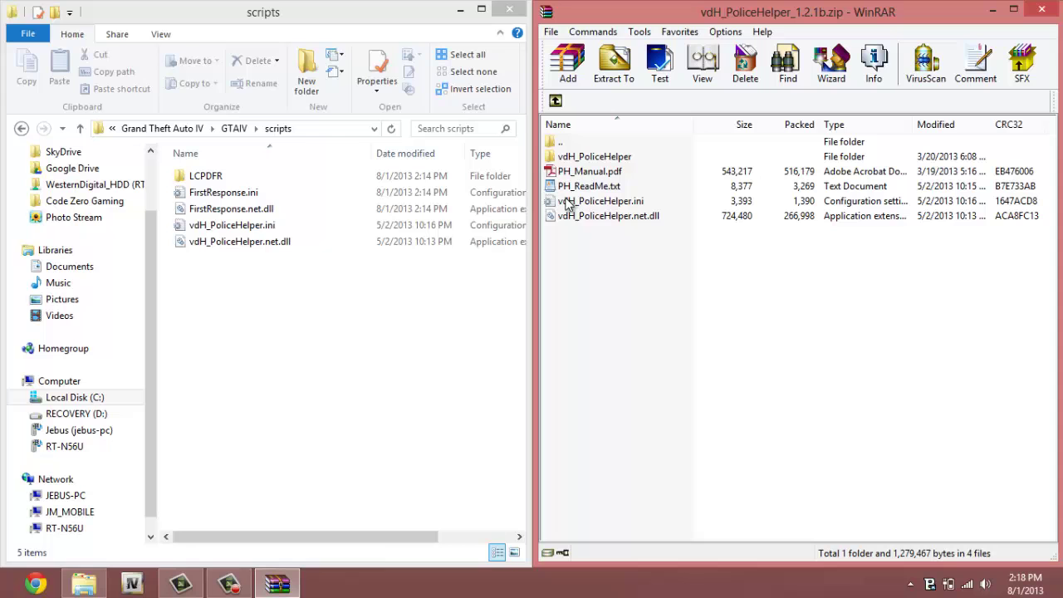
{"action": "left_click", "coordinate": [994, 19]}
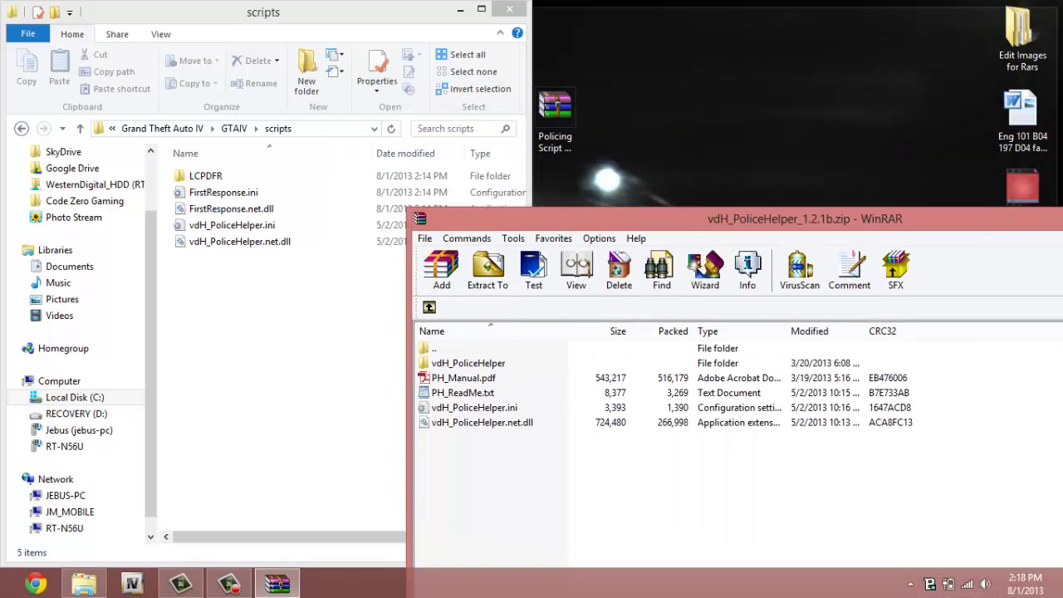
{"action": "key", "text": "alt+Tab"}
{"action": "left_click_drag", "start_coordinate": [838, 8], "coordinate": [745, 203]}
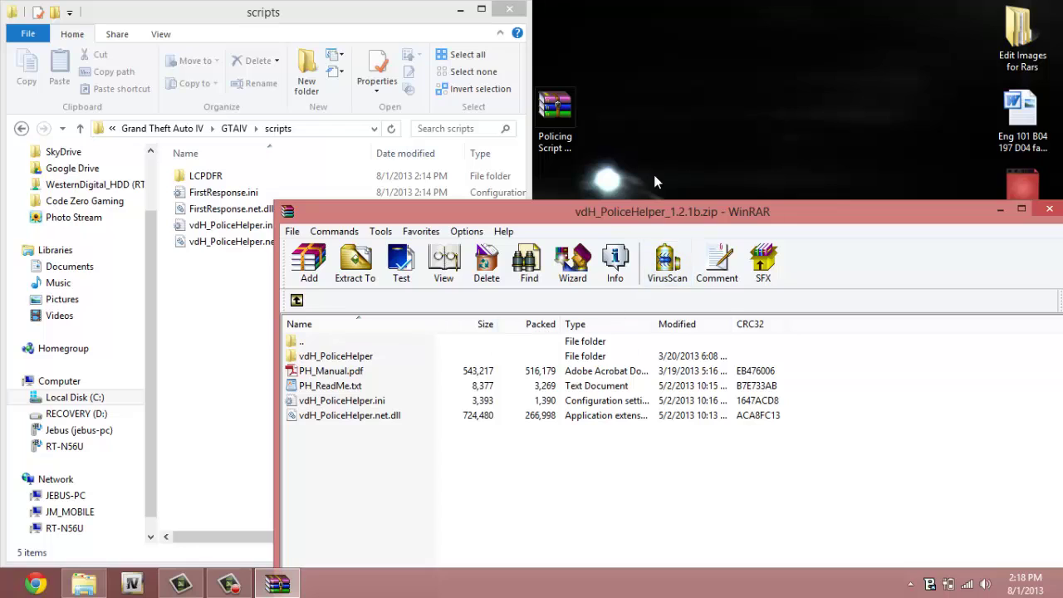
{"action": "right_click", "coordinate": [790, 131]}
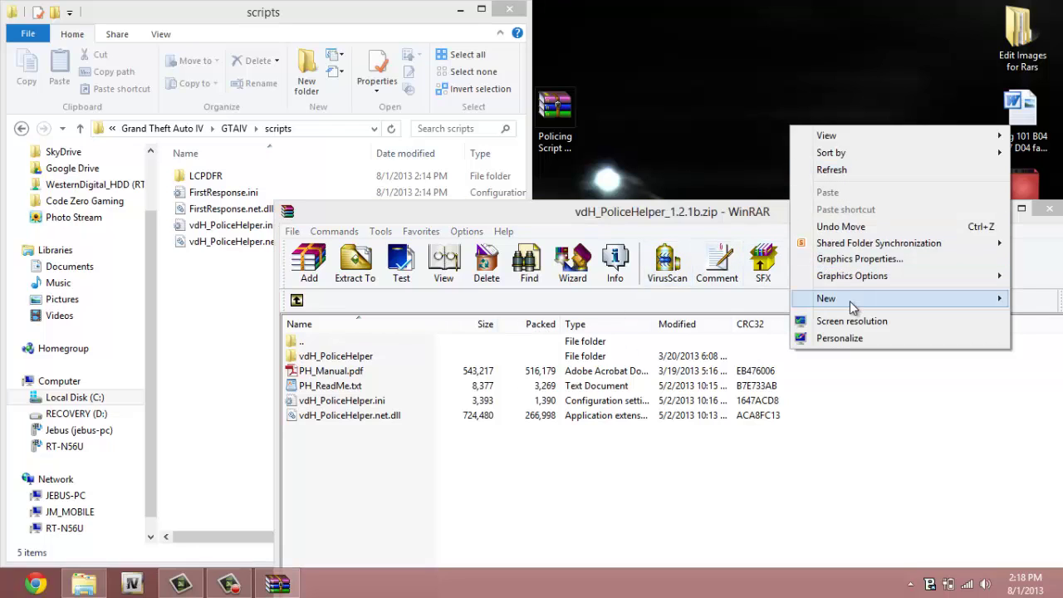
{"action": "mouse_move", "coordinate": [847, 300]}
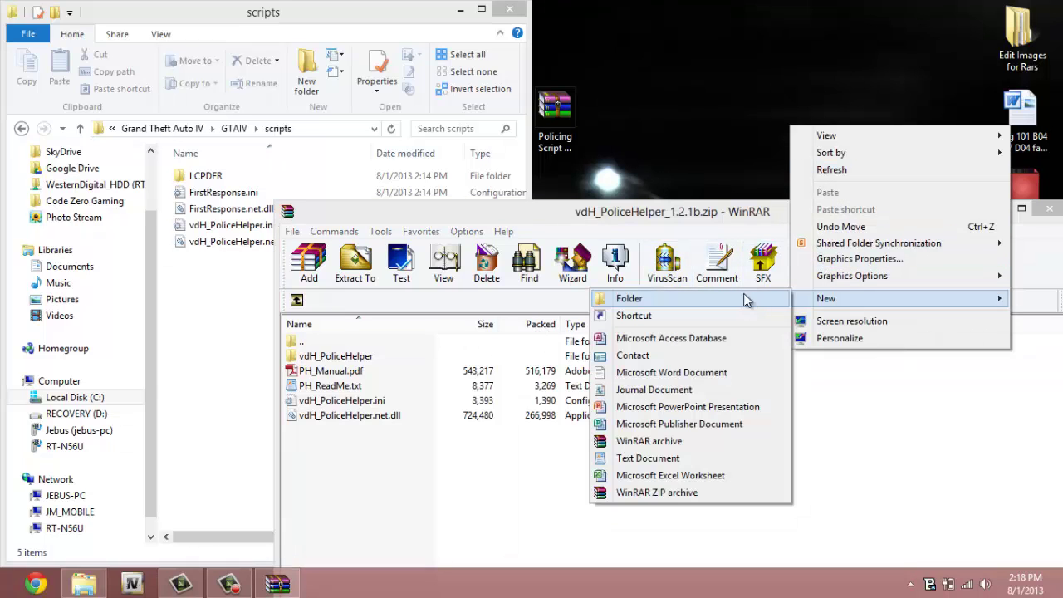
{"action": "left_click", "coordinate": [719, 216]}
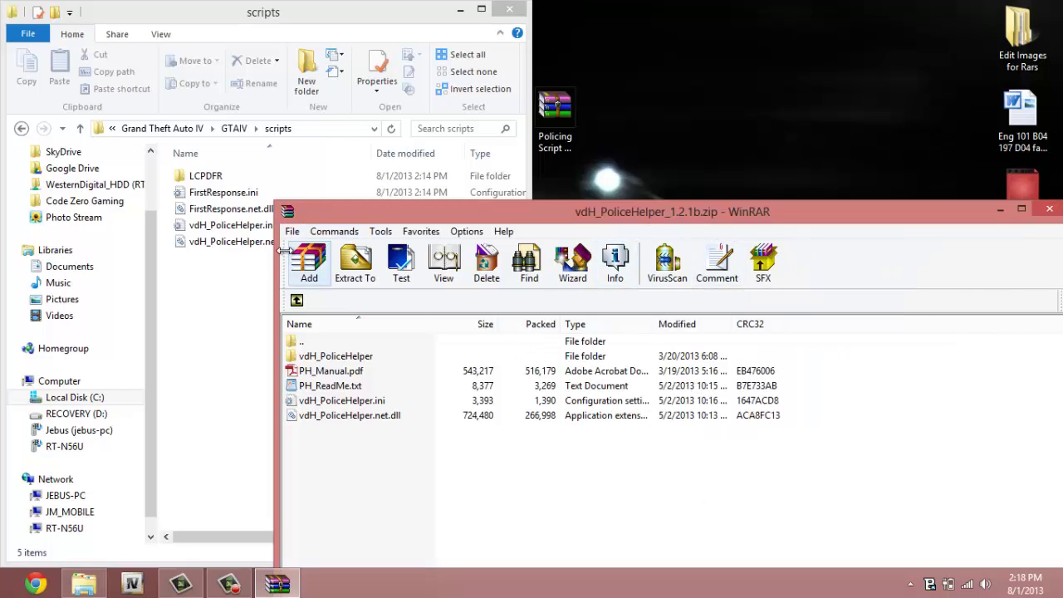
{"action": "left_click", "coordinate": [1044, 216]}
{"action": "left_click_drag", "start_coordinate": [556, 120], "coordinate": [673, 212]}
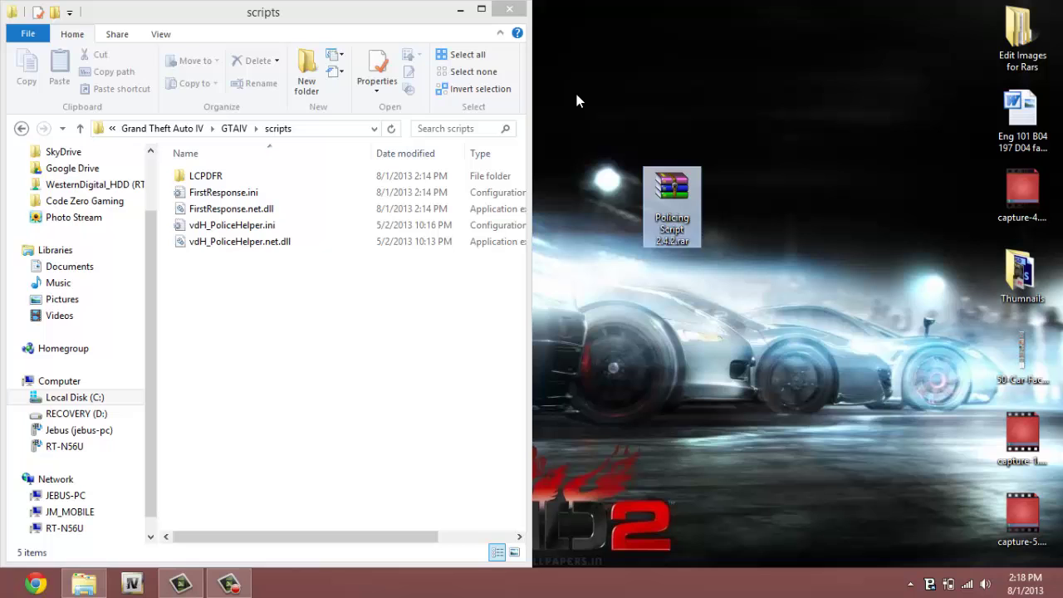
Extract Policing.ini and Policing.net.dll from Policing Script 2.4.2.rar into the scripts folder, then close it
{"action": "left_click", "coordinate": [461, 10]}
{"action": "left_click_drag", "start_coordinate": [484, 123], "coordinate": [721, 127]}
{"action": "left_click", "coordinate": [84, 584]}
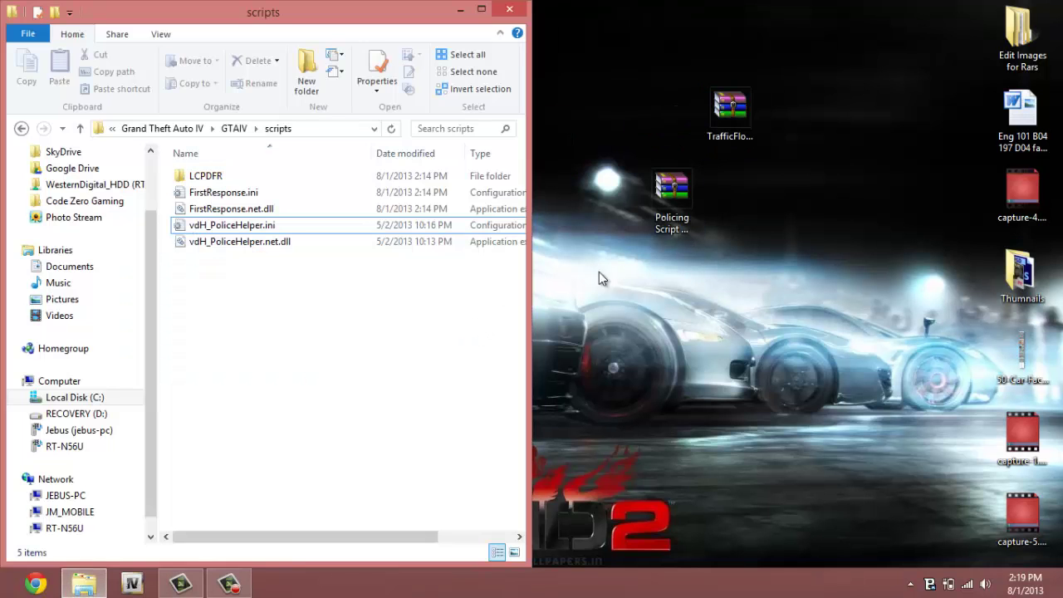
{"action": "double_click", "coordinate": [675, 218]}
{"action": "key", "text": "ctrl+a"}
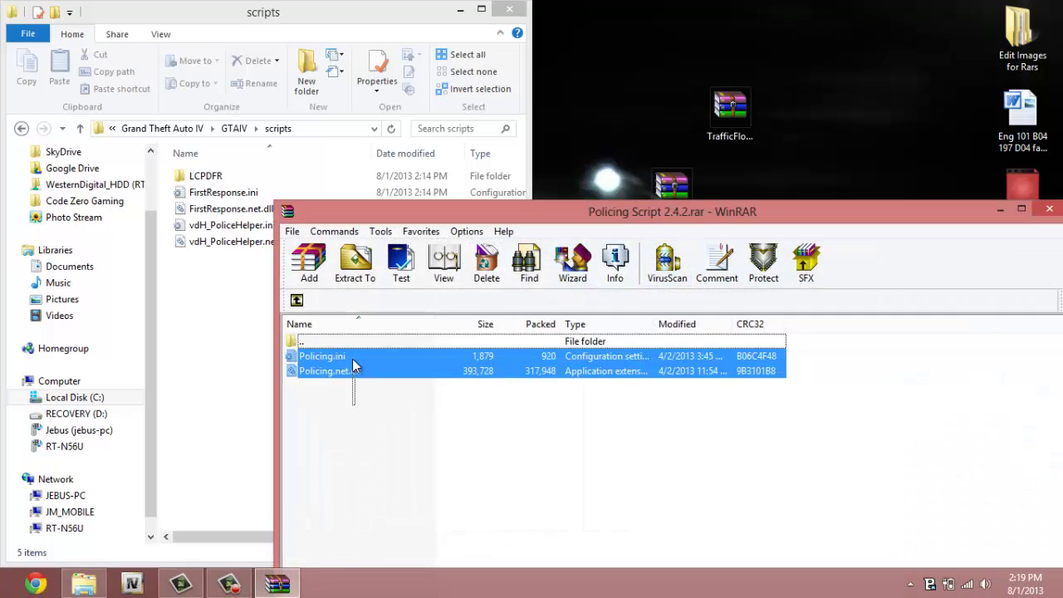
{"action": "left_click_drag", "start_coordinate": [358, 370], "coordinate": [216, 320]}
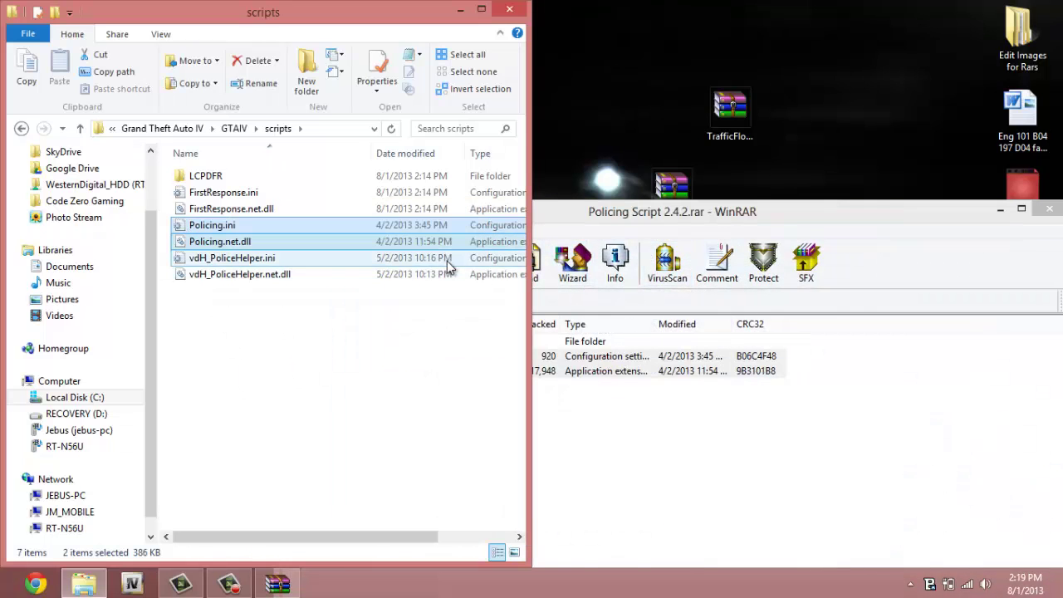
{"action": "left_click", "coordinate": [1050, 209]}
Copy TrafficFlow.ini and TrafficFlow.net.dll from TrafficFlowV5R2.zip into the scripts folder
{"action": "double_click", "coordinate": [729, 110]}
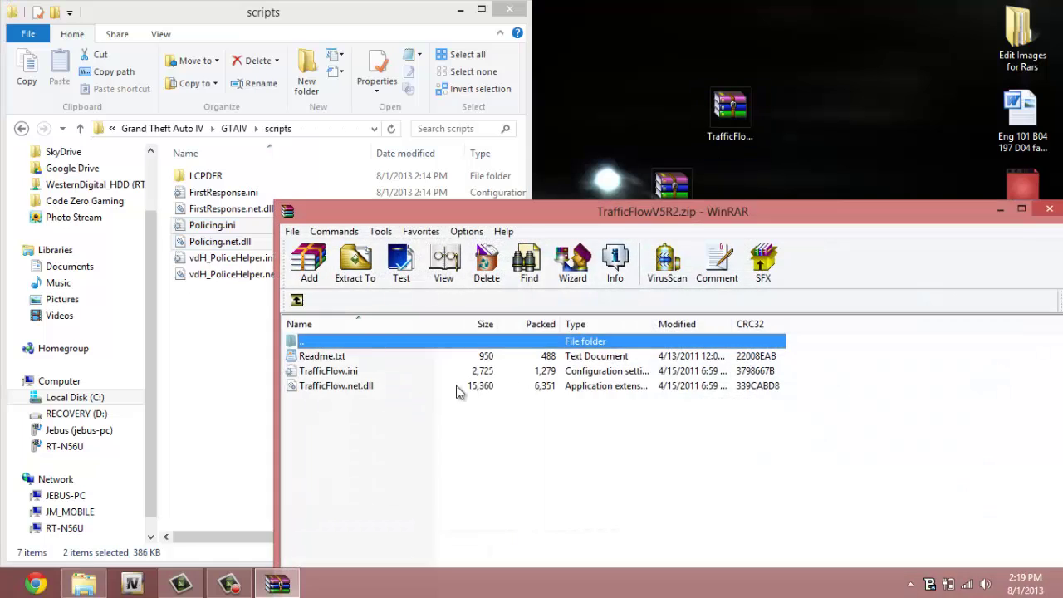
{"action": "left_click_drag", "start_coordinate": [456, 390], "coordinate": [346, 413]}
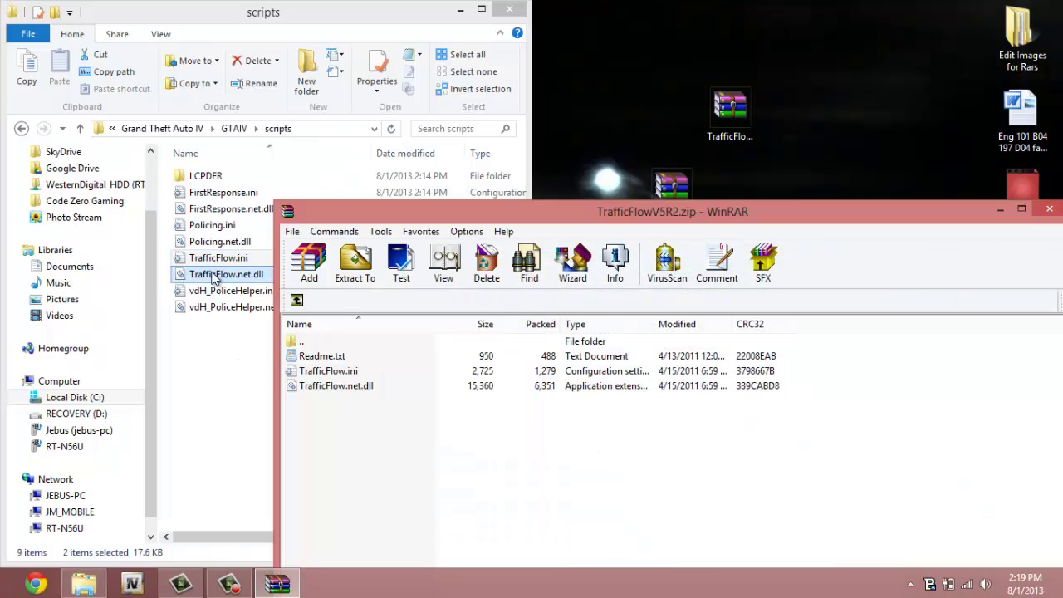
{"action": "left_click", "coordinate": [310, 358]}
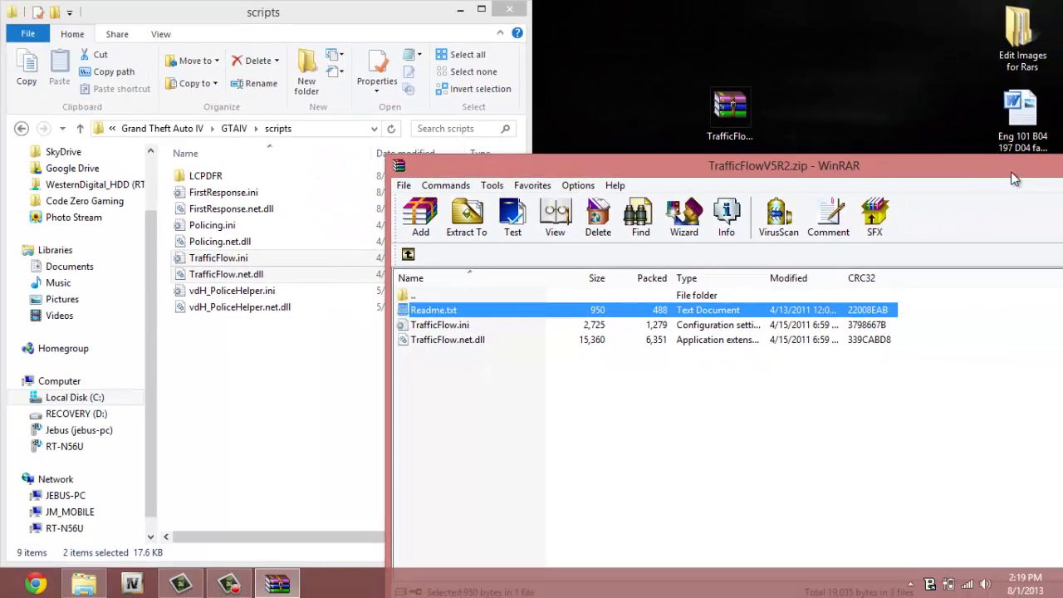
{"action": "left_click_drag", "start_coordinate": [1010, 171], "coordinate": [803, 137]}
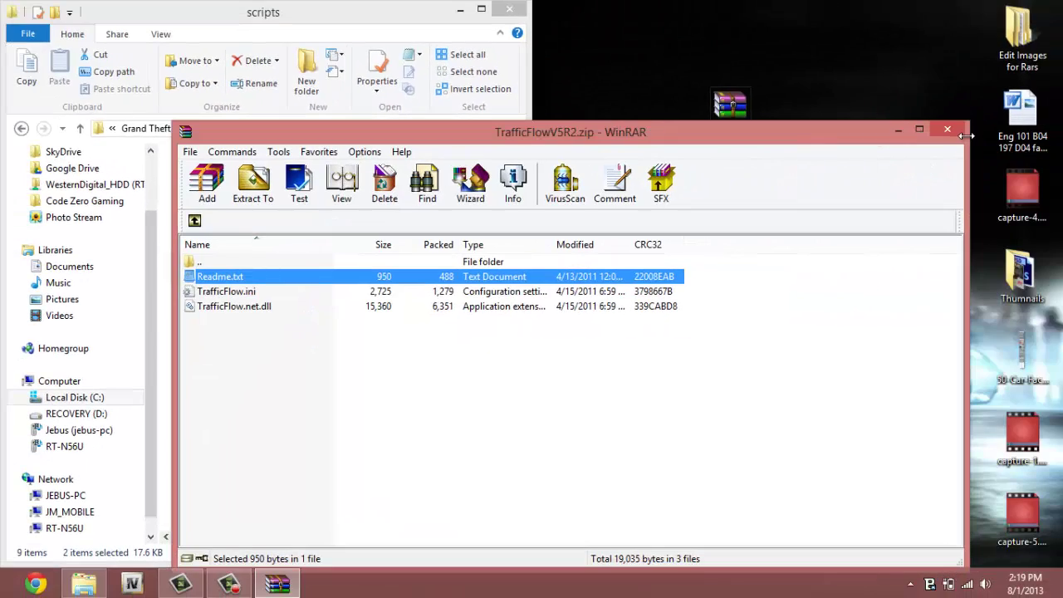
Close the TrafficFlow archive and review TrafficFlow.ini in Notepad before closing it
{"action": "left_click", "coordinate": [943, 130]}
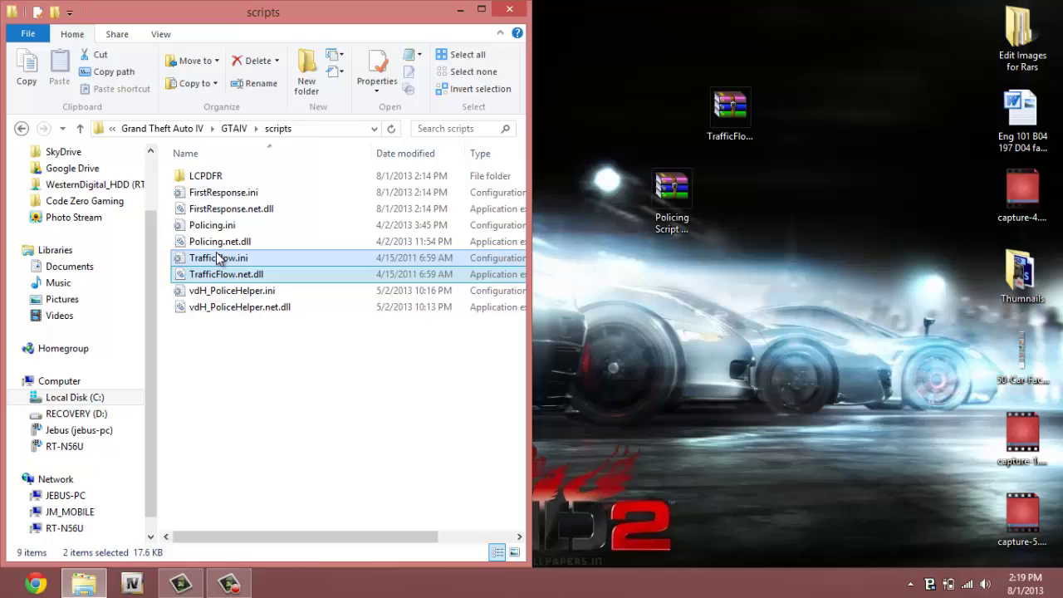
{"action": "double_click", "coordinate": [218, 259]}
{"action": "scroll", "coordinate": [406, 346], "scroll_direction": "down", "scroll_amount": 9}
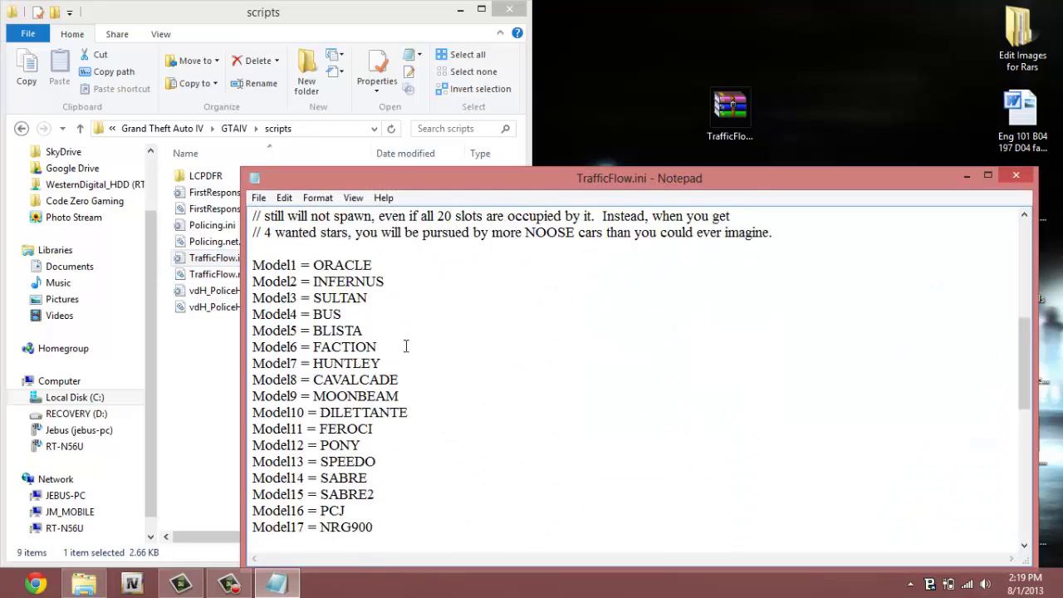
{"action": "scroll", "coordinate": [406, 346], "scroll_direction": "down", "scroll_amount": 9}
{"action": "scroll", "coordinate": [757, 322], "scroll_direction": "up", "scroll_amount": 5}
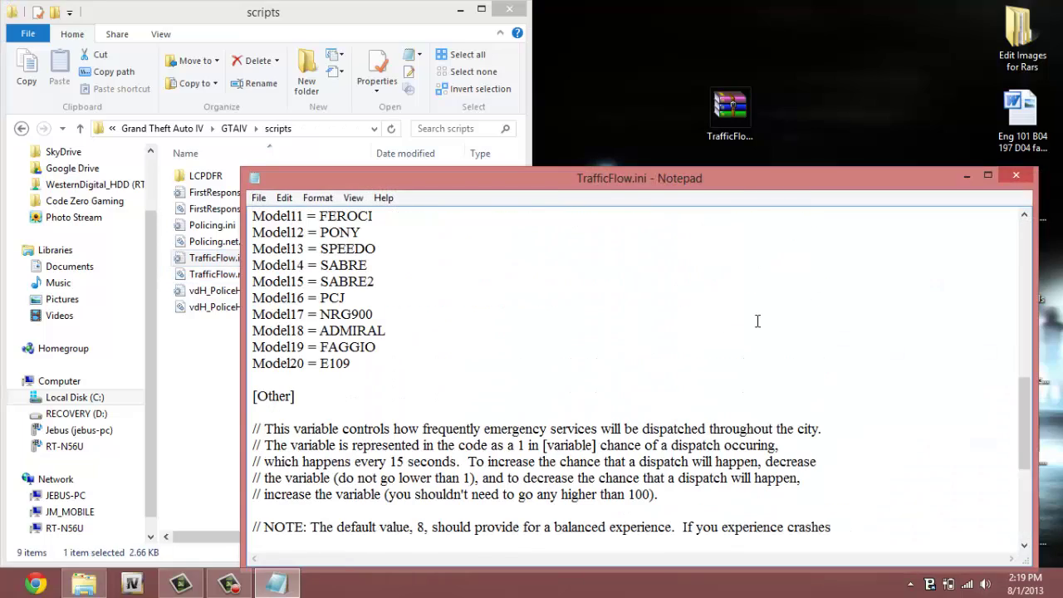
{"action": "left_click", "coordinate": [1015, 175]}
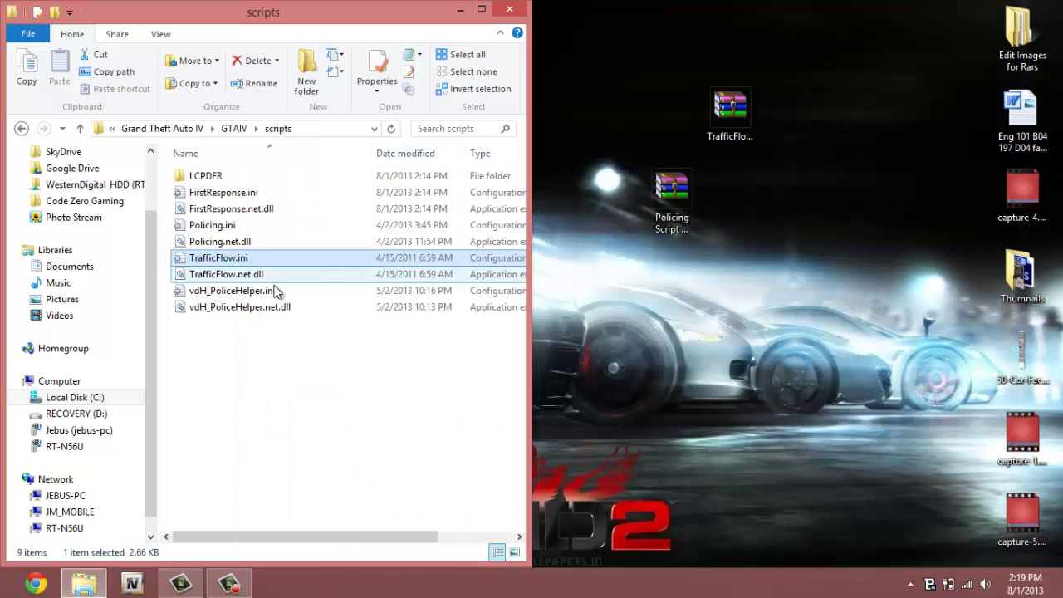
Review the vdH_PoliceHelper.ini settings in a maximized Notepad window, then close it
{"action": "double_click", "coordinate": [242, 292]}
{"action": "scroll", "coordinate": [409, 366], "scroll_direction": "down", "scroll_amount": 5}
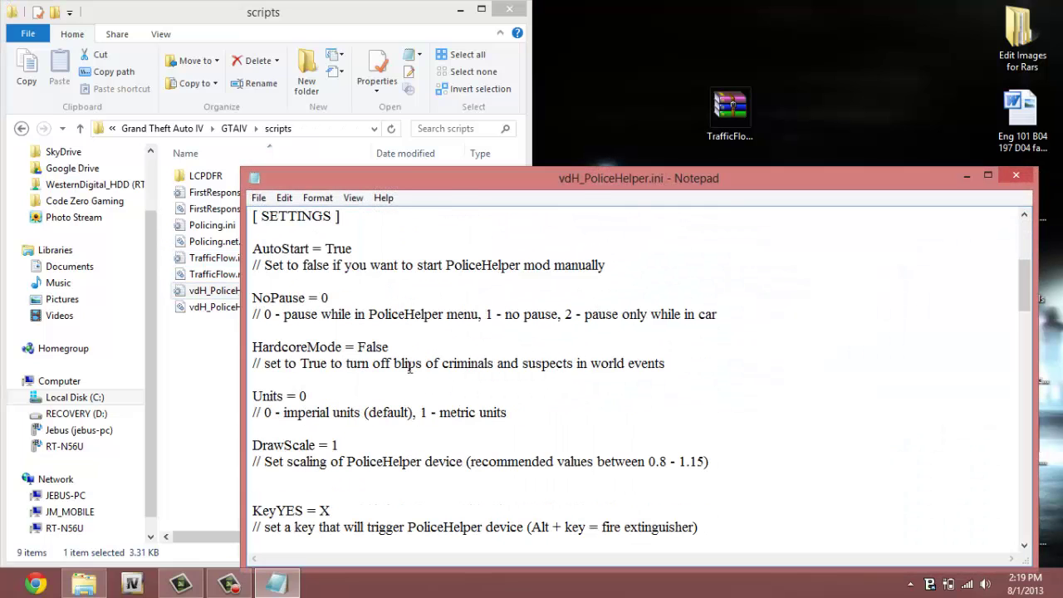
{"action": "double_click", "coordinate": [444, 185]}
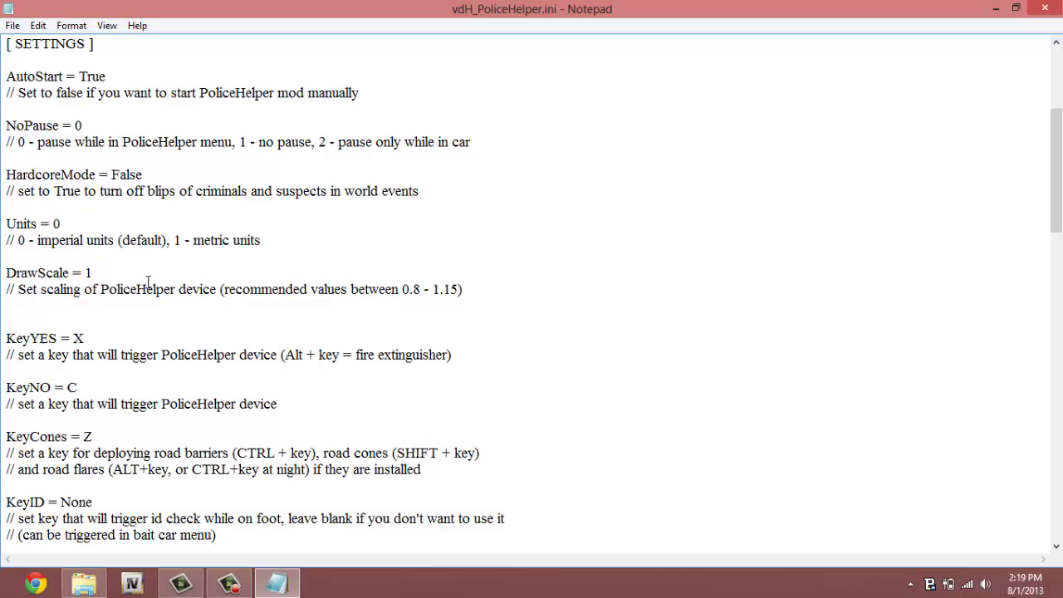
{"action": "scroll", "coordinate": [145, 282], "scroll_direction": "up", "scroll_amount": 1}
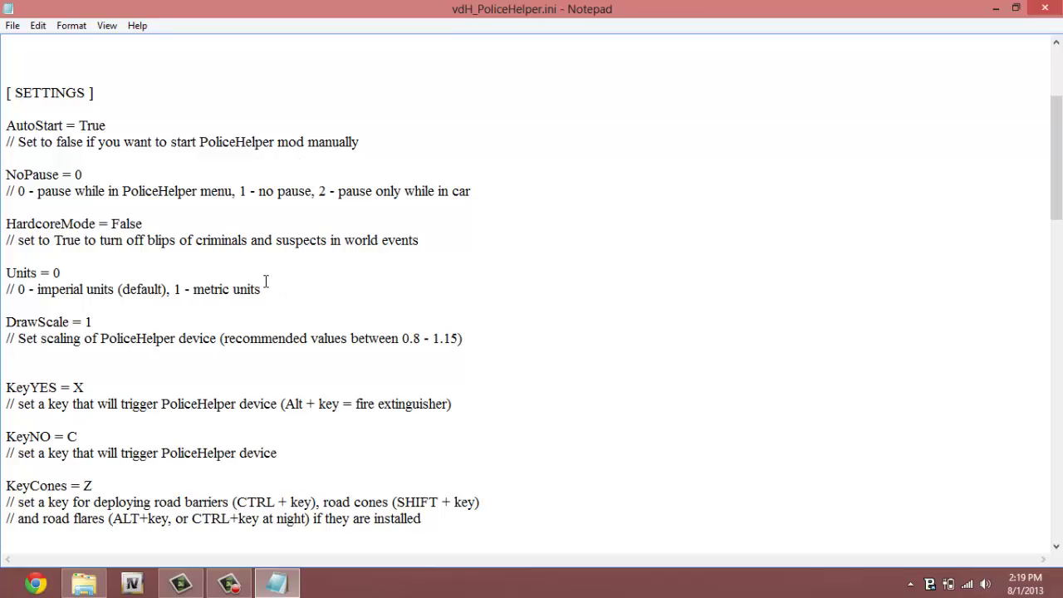
{"action": "scroll", "coordinate": [180, 340], "scroll_direction": "down", "scroll_amount": 3}
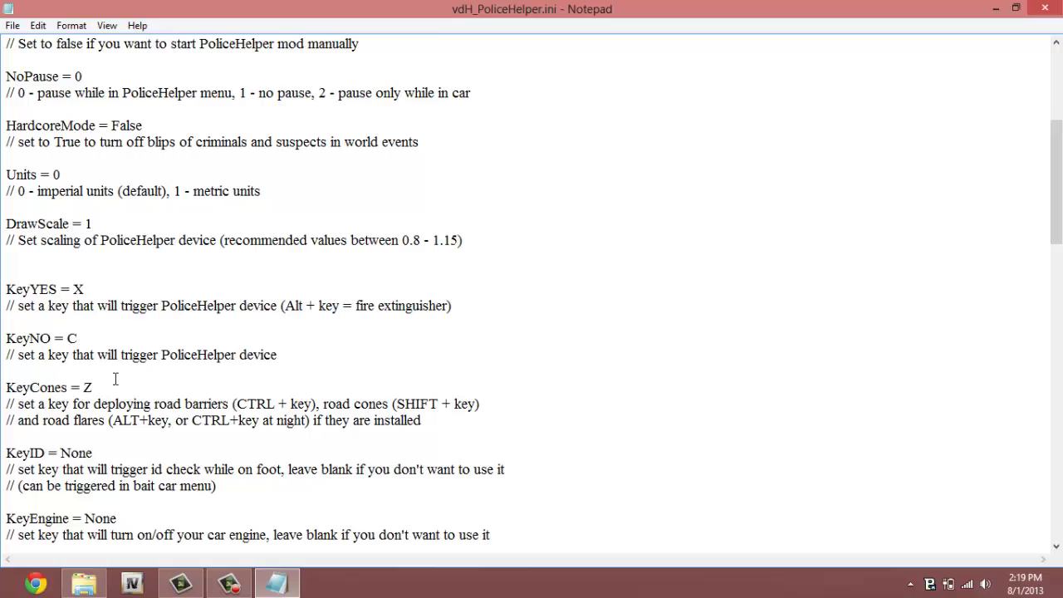
{"action": "scroll", "coordinate": [295, 373], "scroll_direction": "down", "scroll_amount": 2}
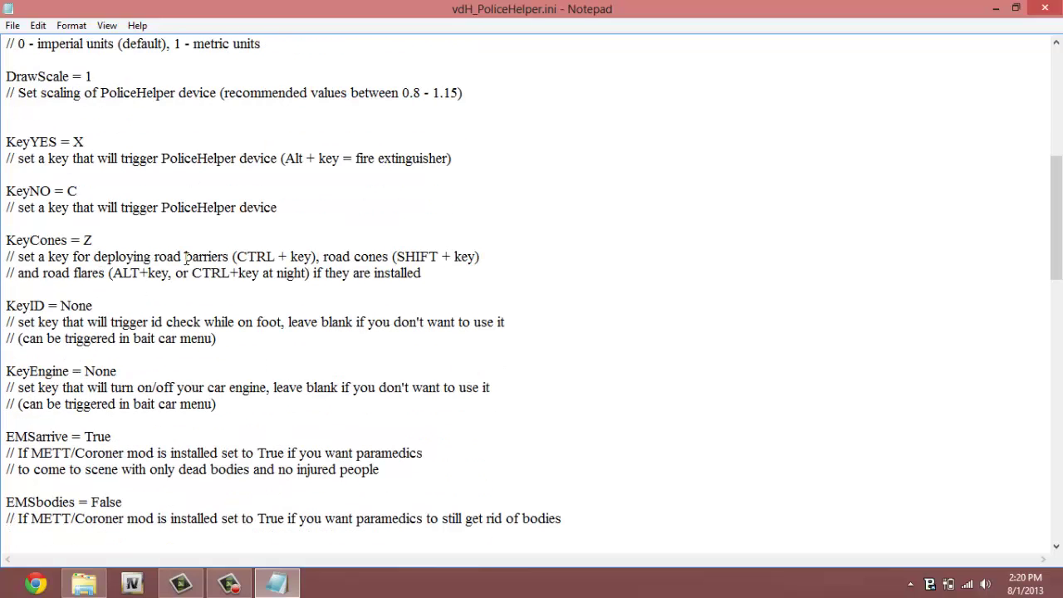
{"action": "scroll", "coordinate": [136, 365], "scroll_direction": "down", "scroll_amount": 1}
{"action": "scroll", "coordinate": [159, 392], "scroll_direction": "up", "scroll_amount": 2}
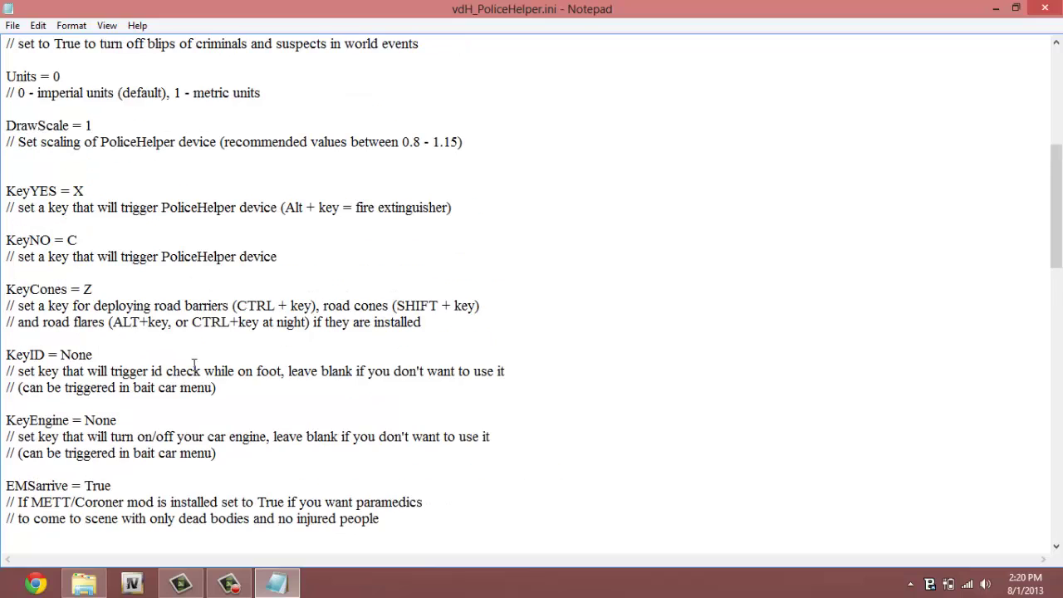
{"action": "scroll", "coordinate": [239, 332], "scroll_direction": "down", "scroll_amount": 2}
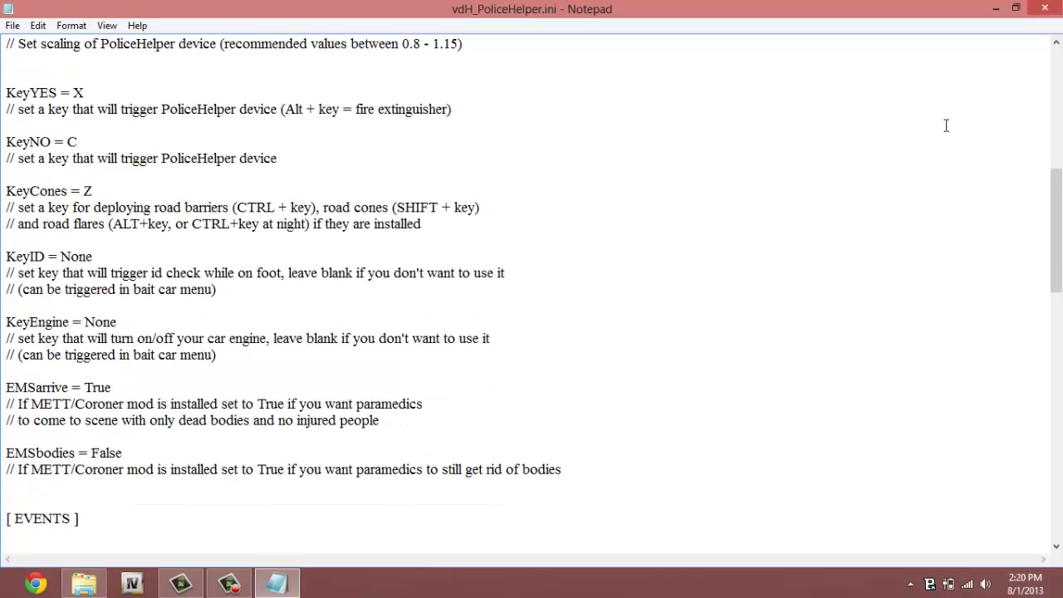
{"action": "left_click", "coordinate": [1044, 8]}
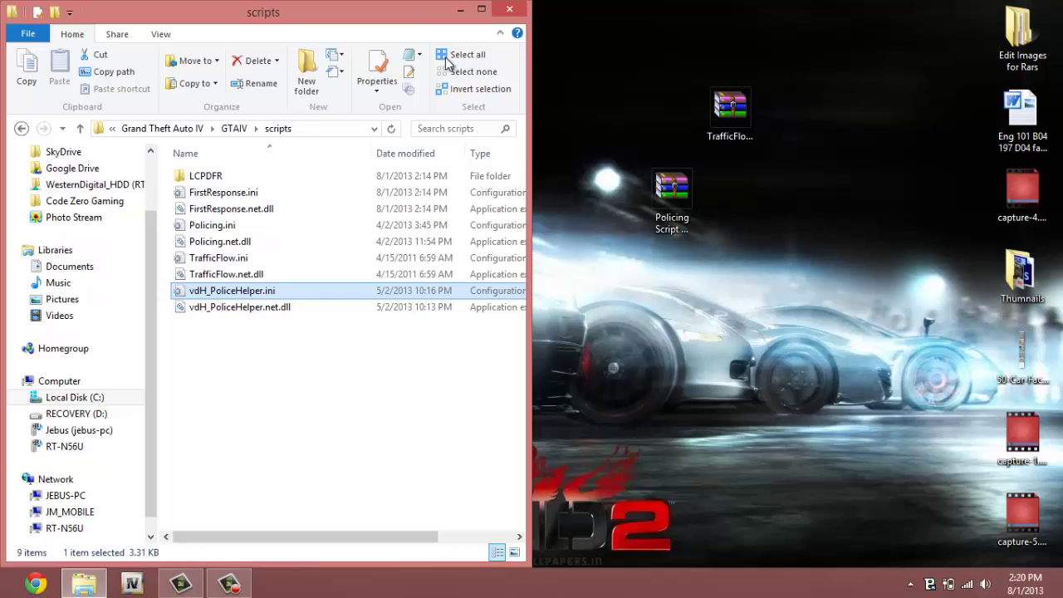
Unsnap the GTAIV scripts window from the left edge and centre it on screen
{"action": "left_click_drag", "start_coordinate": [412, 12], "coordinate": [721, 51]}
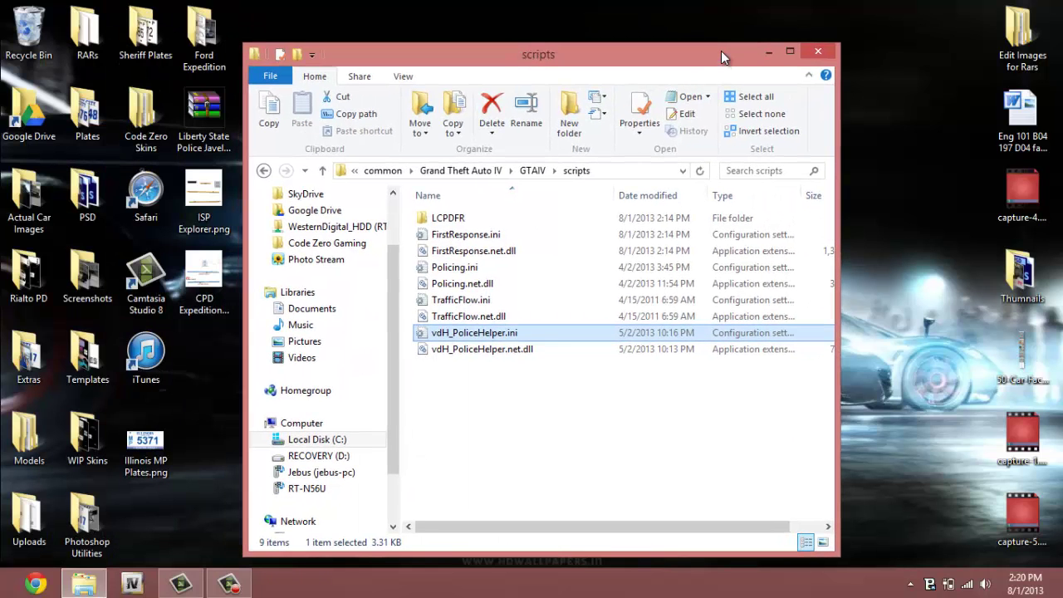